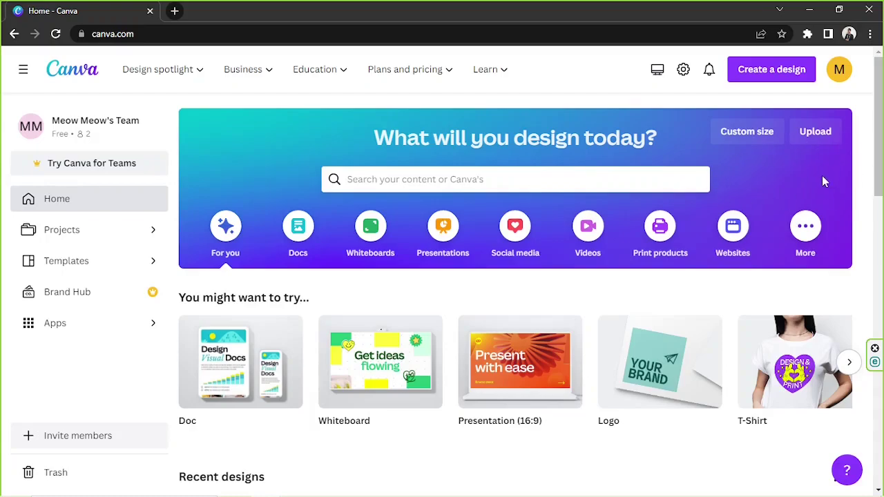
Look over the custom size options, keep pixels as the unit, then dismiss them.
click(744, 139)
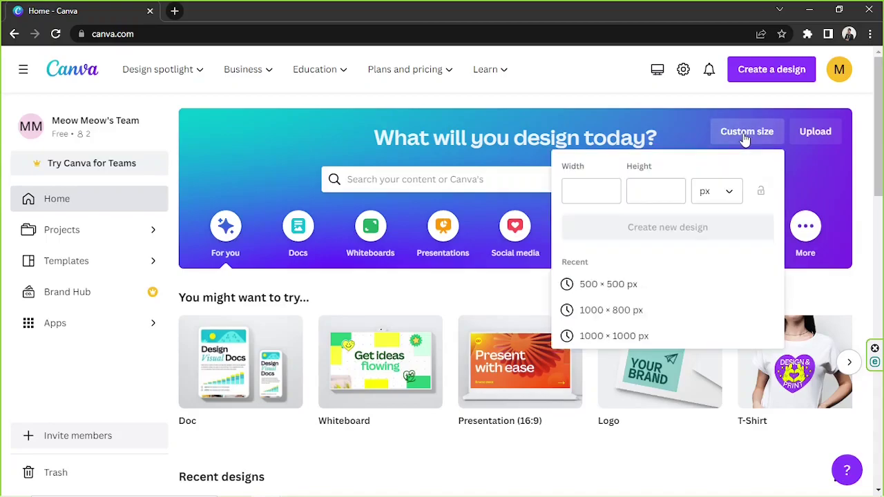
click(584, 187)
click(716, 196)
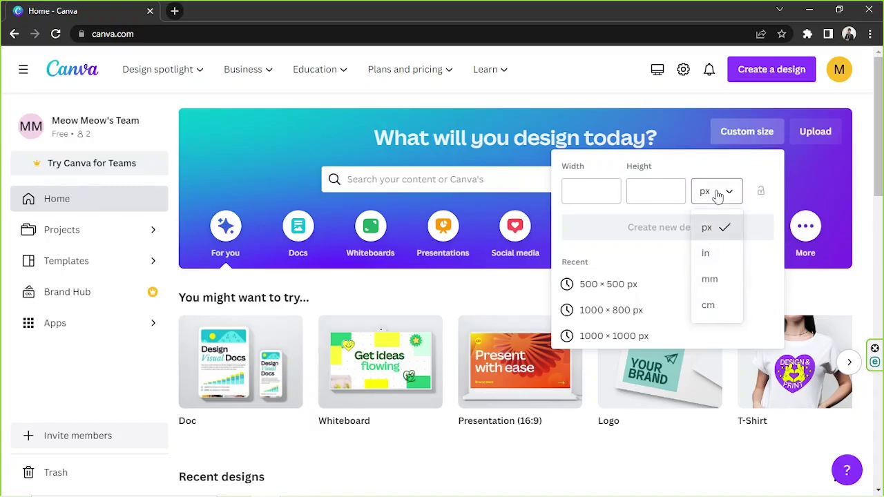
click(717, 195)
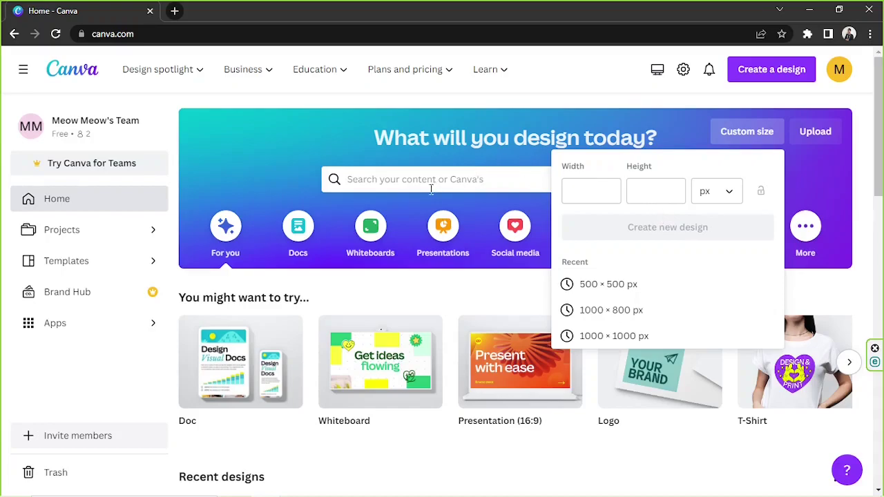
click(432, 162)
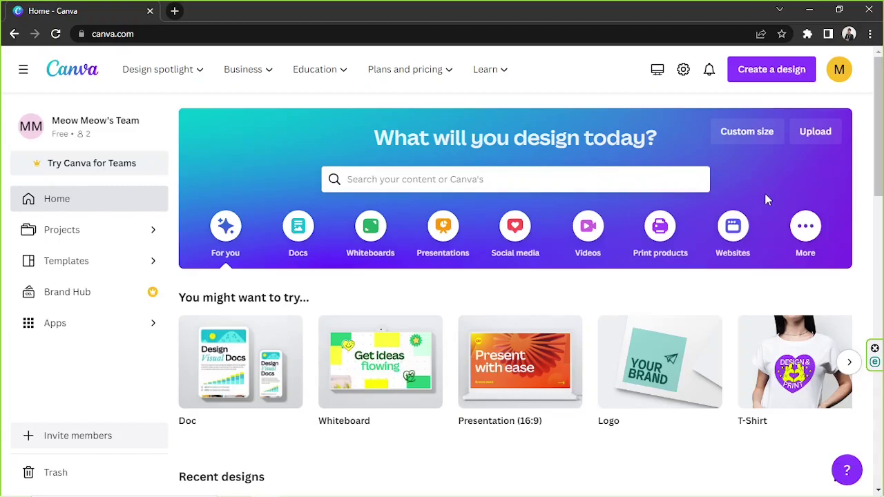
Search Canva templates for 'community post' and show all results.
click(527, 177)
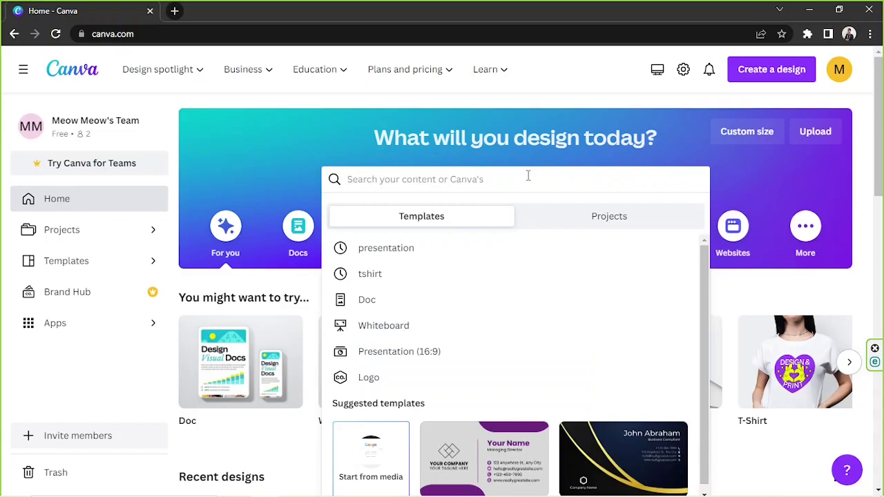
text(c)
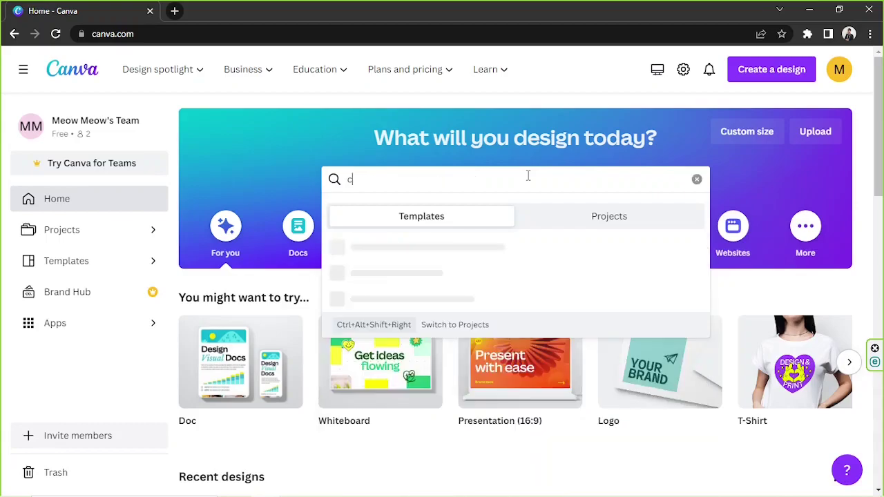
text(ommi)
key(BackSpace)
text(u)
text(nity post)
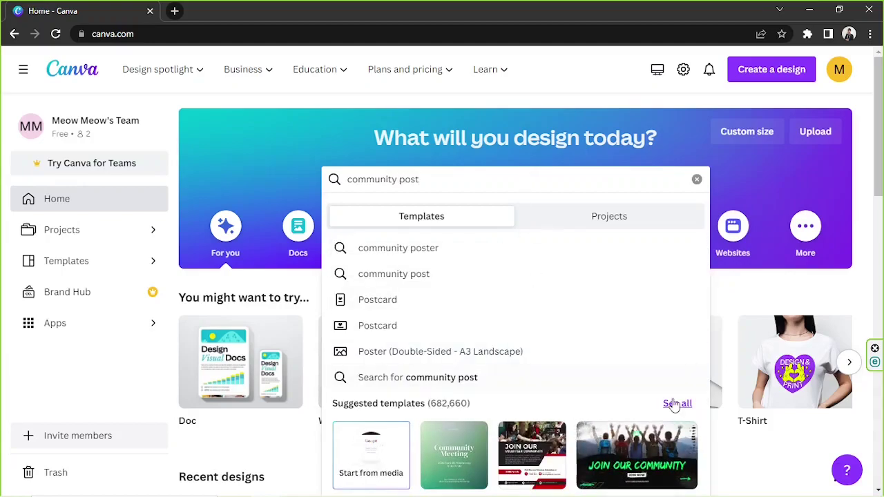
click(675, 405)
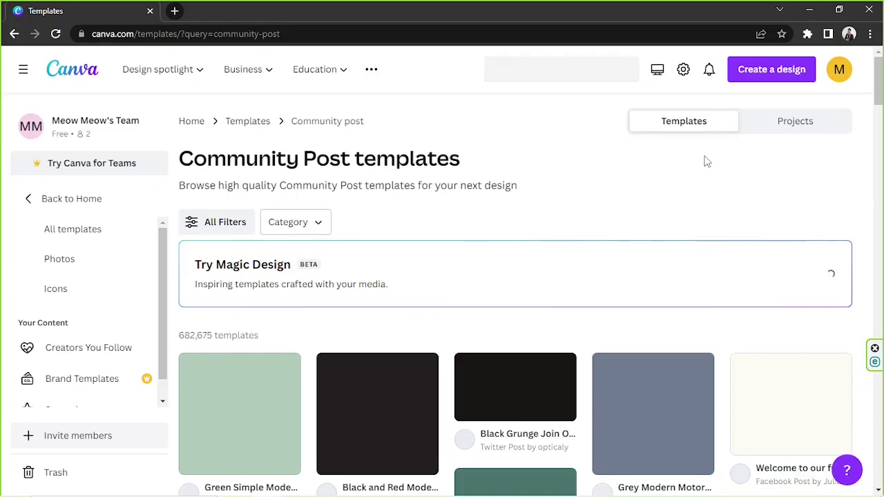
Scroll down and back up through the community post template results.
scroll(778, 201, down, 1)
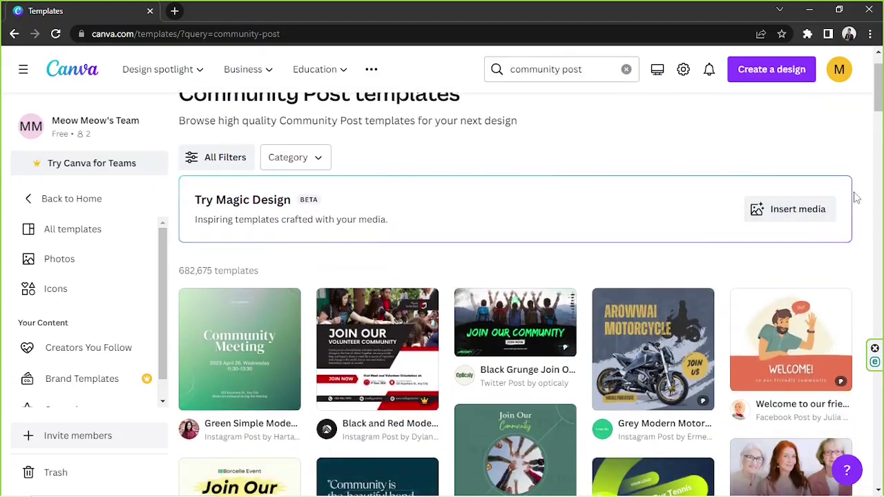
scroll(856, 198, down, 1)
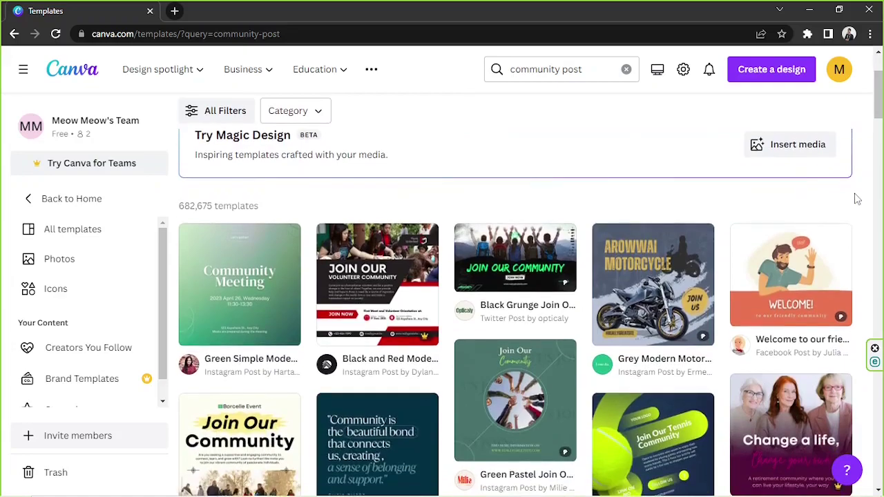
scroll(856, 198, down, 1)
scroll(856, 198, down, 1)
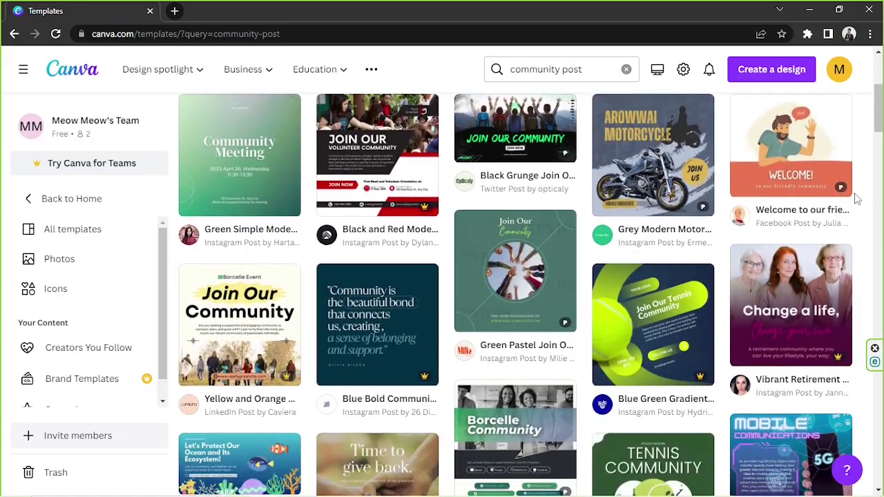
scroll(856, 198, down, 1)
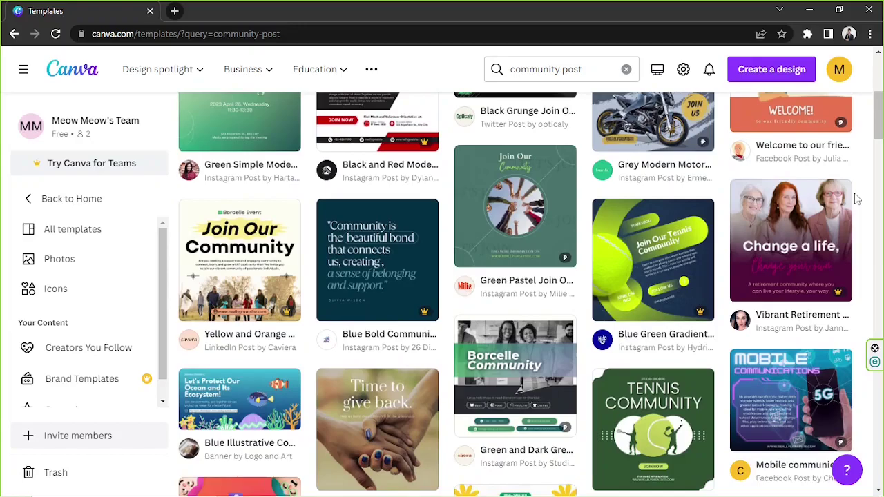
scroll(856, 198, down, 1)
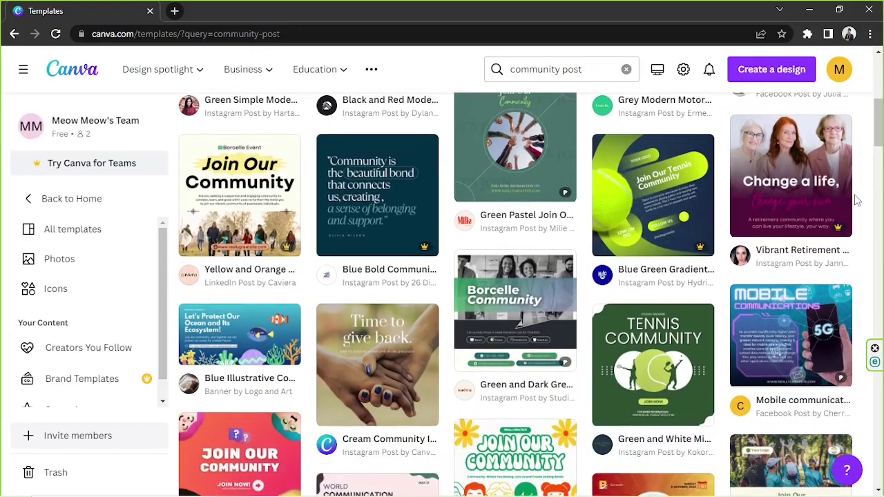
scroll(856, 199, down, 1)
scroll(856, 199, down, 1)
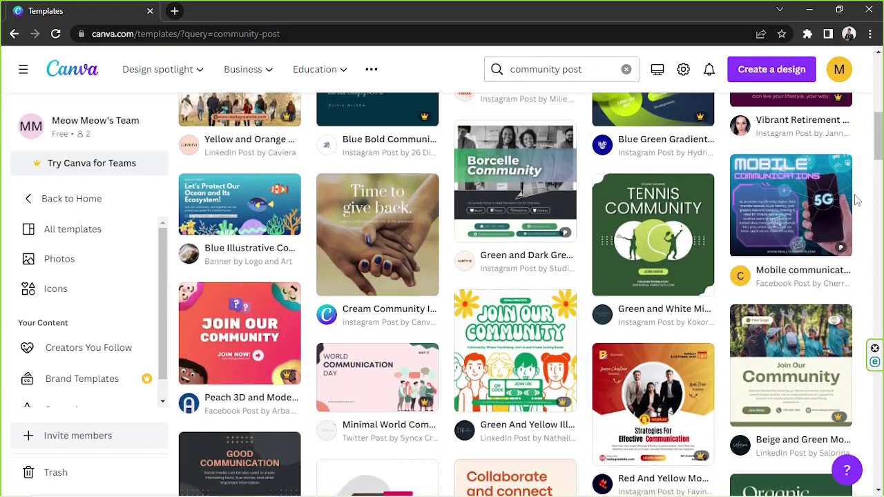
scroll(856, 200, down, 1)
scroll(856, 199, down, 1)
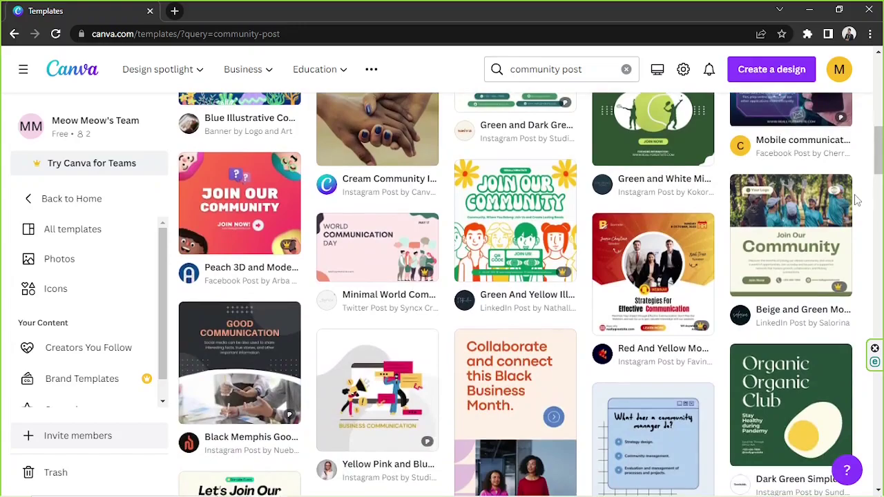
scroll(856, 199, up, 1)
scroll(856, 200, up, 2)
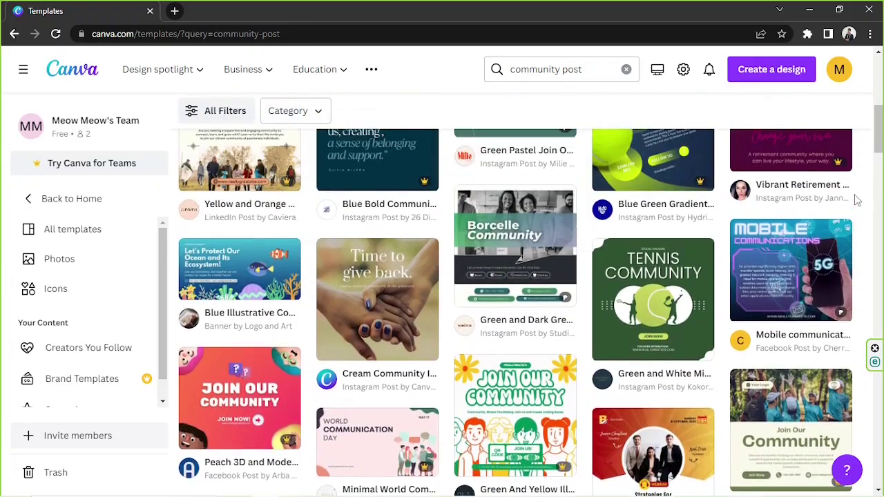
scroll(856, 200, up, 3)
scroll(856, 200, up, 2)
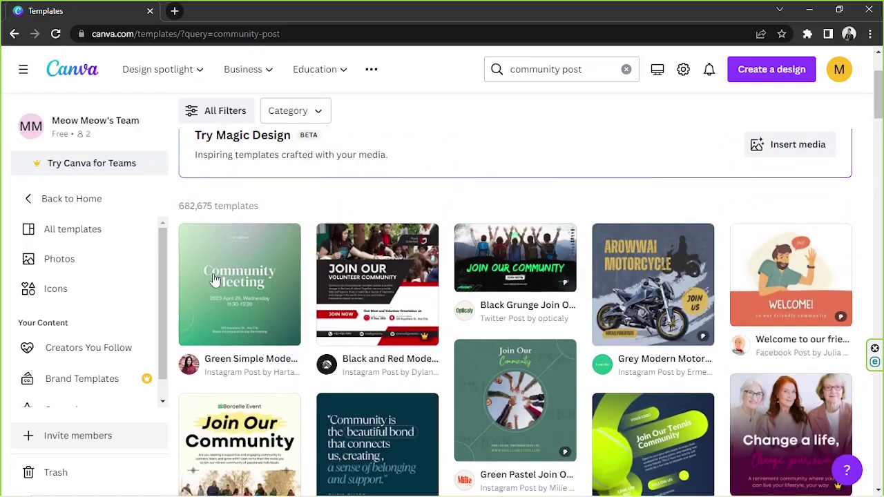
Customize the Green Simple Modern Gradient Community Meeting Instagram post template.
click(256, 307)
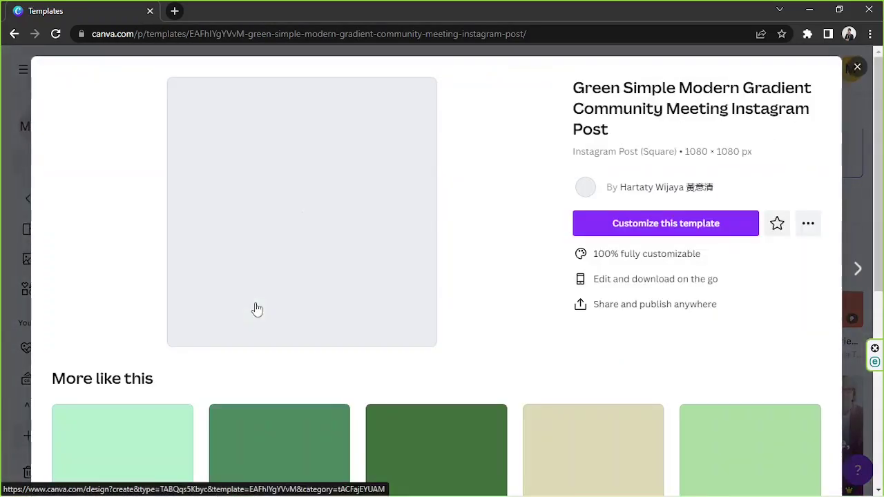
click(661, 223)
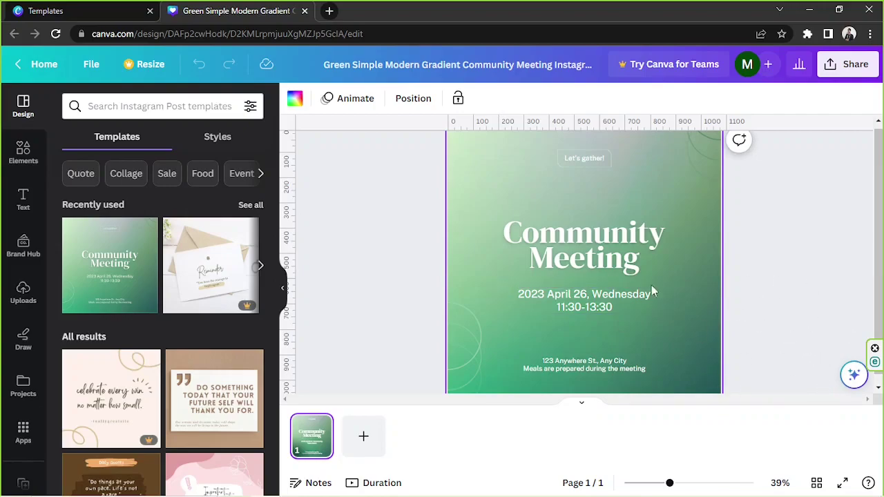
mouse_move(211, 266)
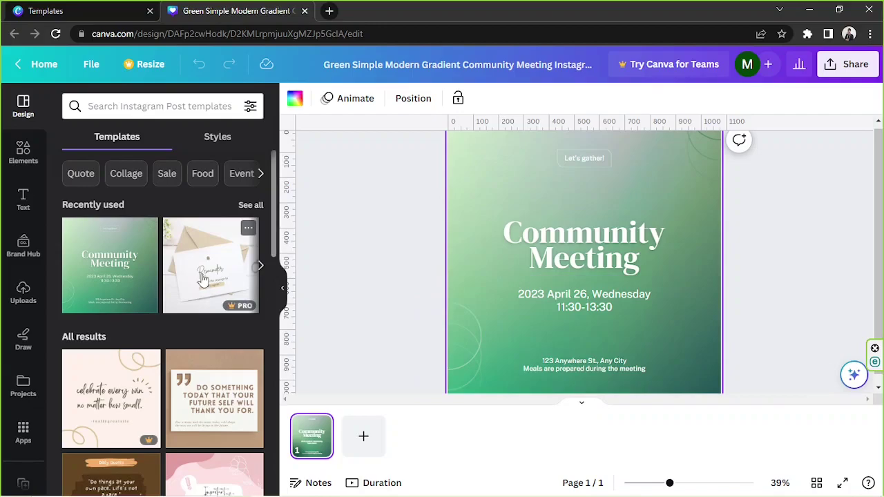
Replace page 1 with the brown illustrated Daily Quotes template.
scroll(203, 278, down, 2)
scroll(203, 279, down, 2)
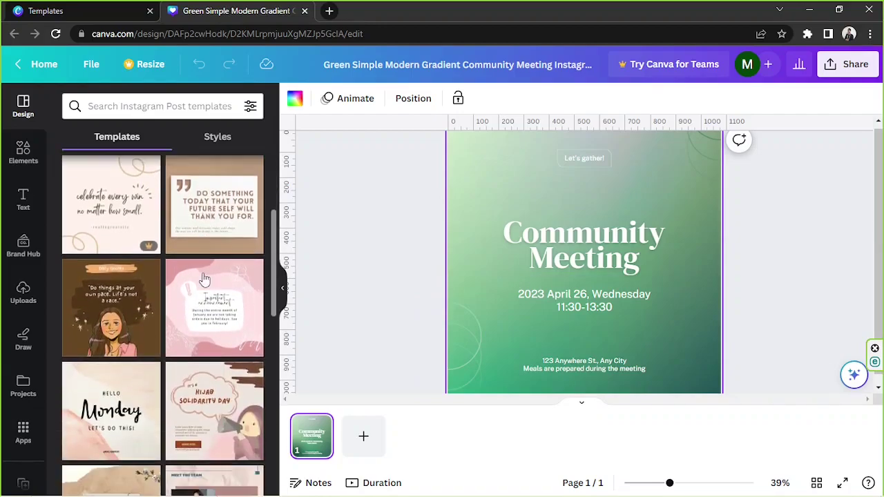
scroll(204, 278, down, 1)
click(82, 249)
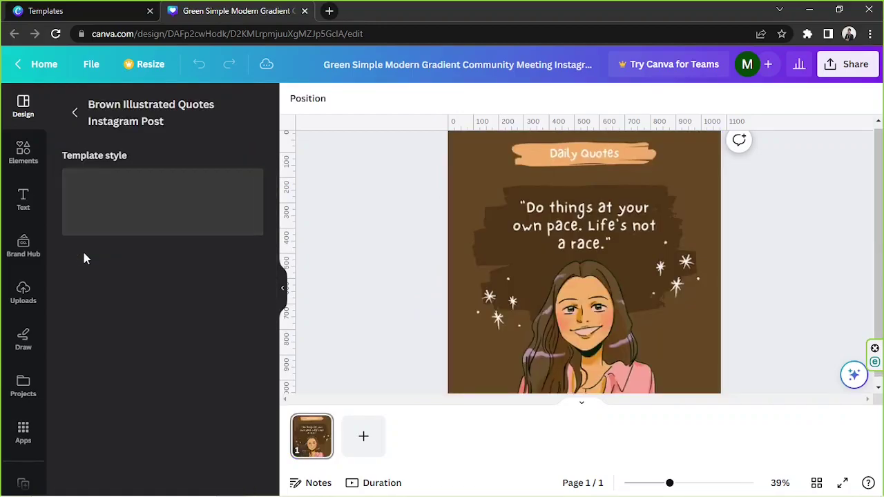
scroll(165, 248, down, 3)
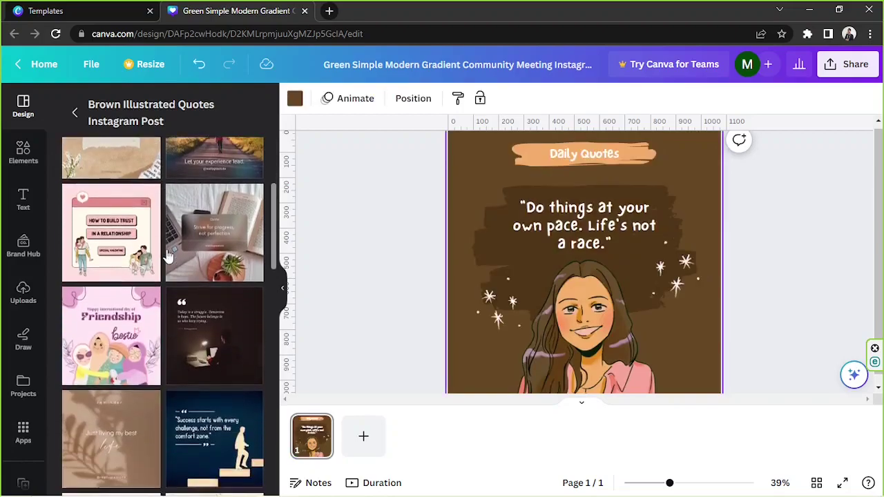
scroll(165, 253, down, 1)
click(74, 112)
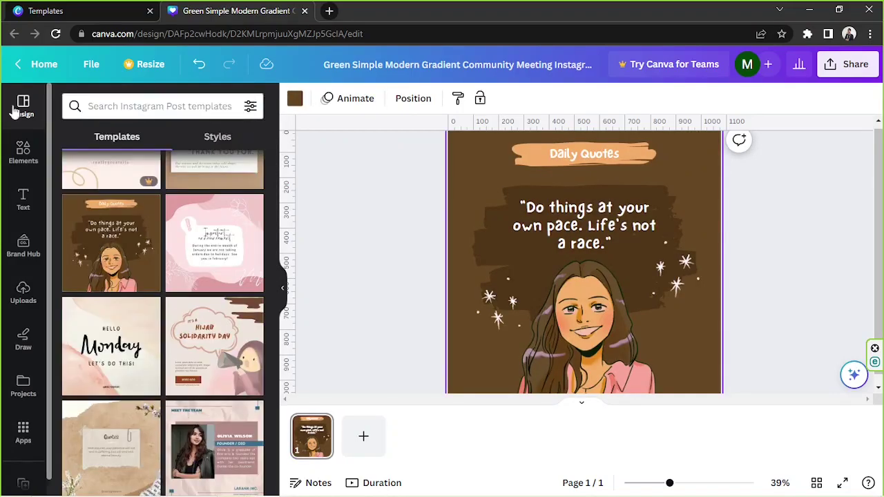
mouse_move(111, 243)
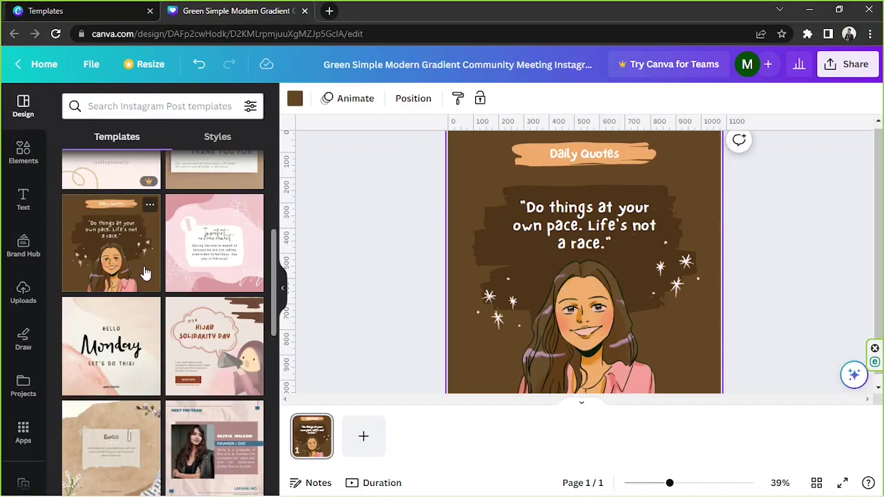
Add a second page using the Hijab Solidarity Day template.
scroll(145, 273, down, 2)
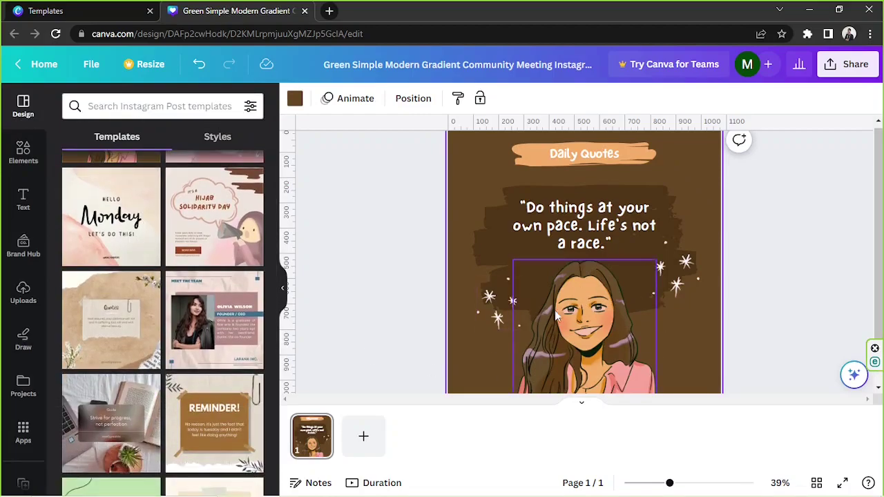
scroll(162, 298, down, 2)
scroll(162, 298, down, 1)
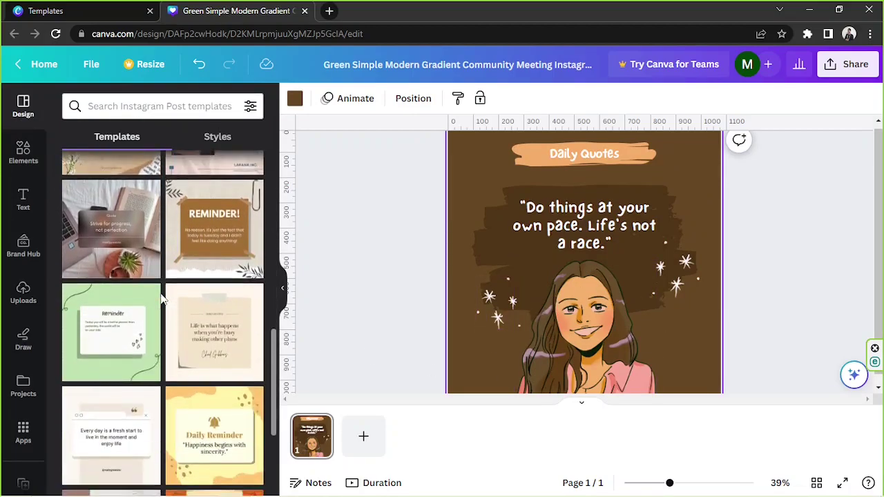
scroll(161, 298, up, 3)
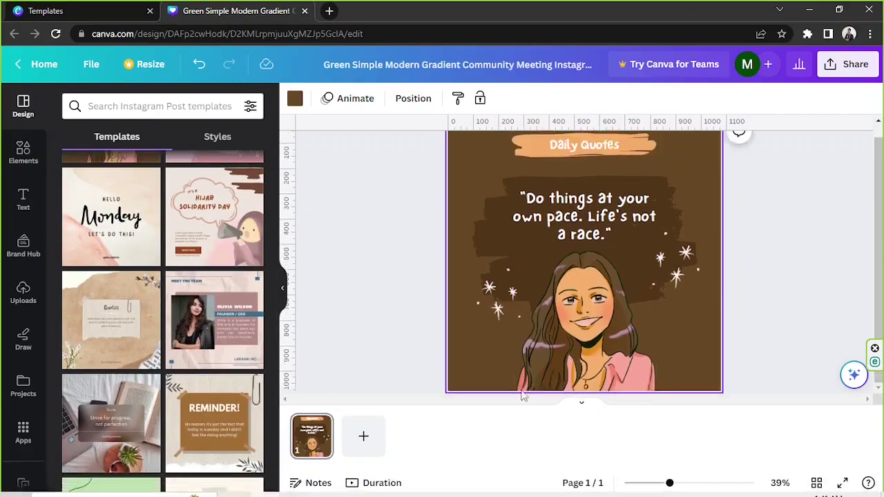
click(581, 403)
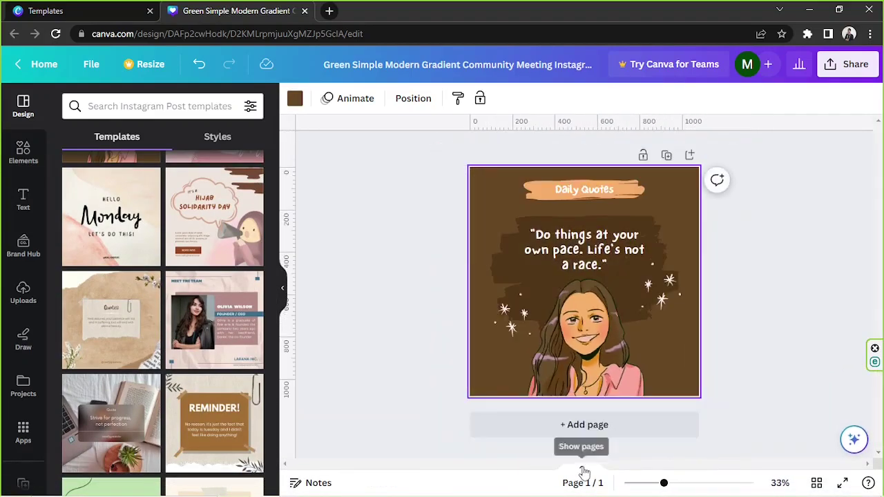
click(573, 428)
click(185, 249)
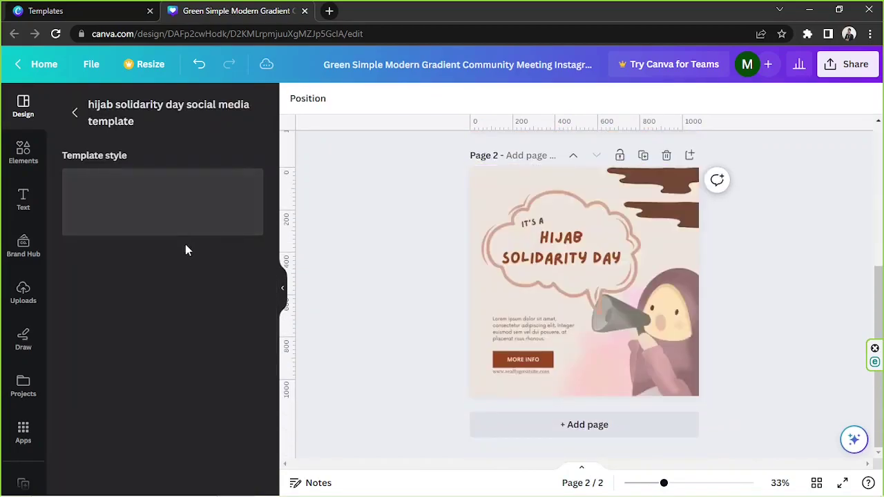
Add a third page filled with the Puasa Bukan Hanya Ramadan quote template.
scroll(127, 235, down, 3)
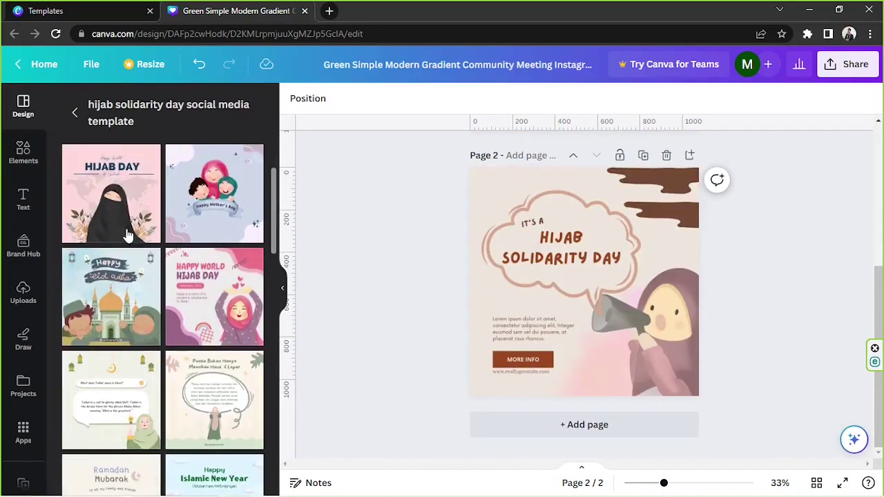
scroll(127, 234, down, 1)
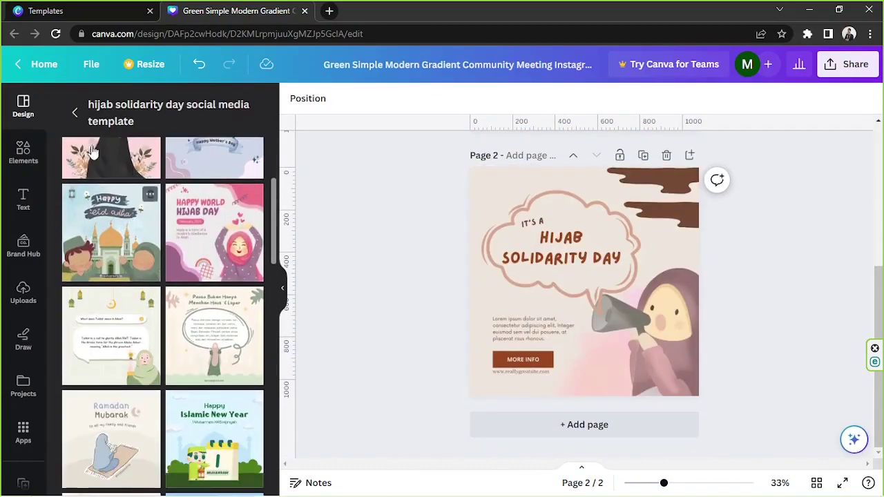
click(518, 436)
click(228, 331)
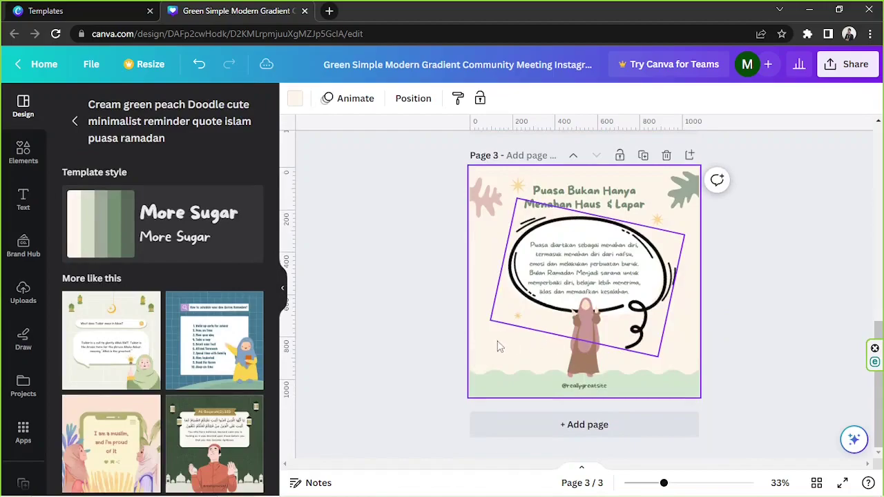
scroll(500, 347, up, 5)
scroll(499, 346, up, 2)
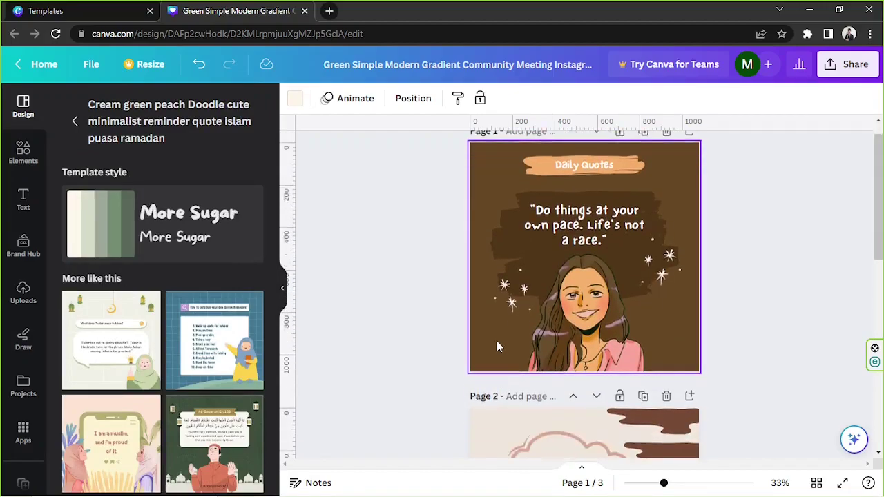
scroll(496, 345, down, 7)
click(75, 121)
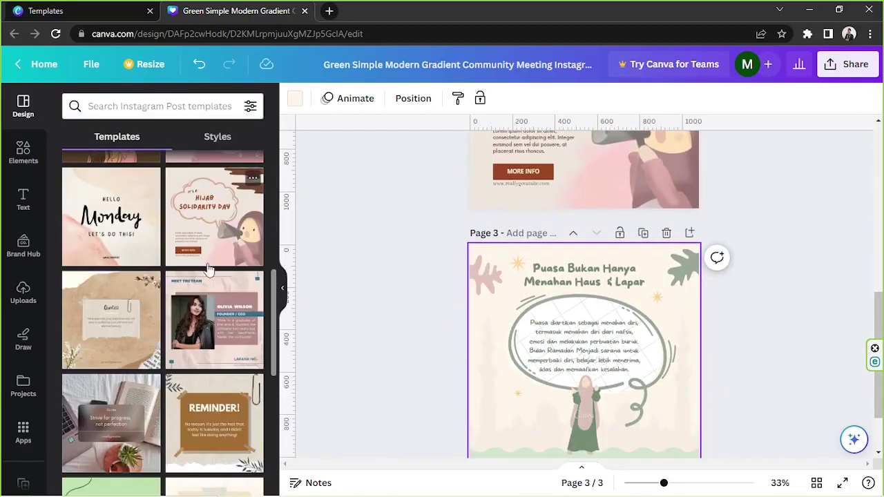
scroll(209, 268, down, 4)
scroll(15, 276, down, 1)
scroll(184, 279, down, 1)
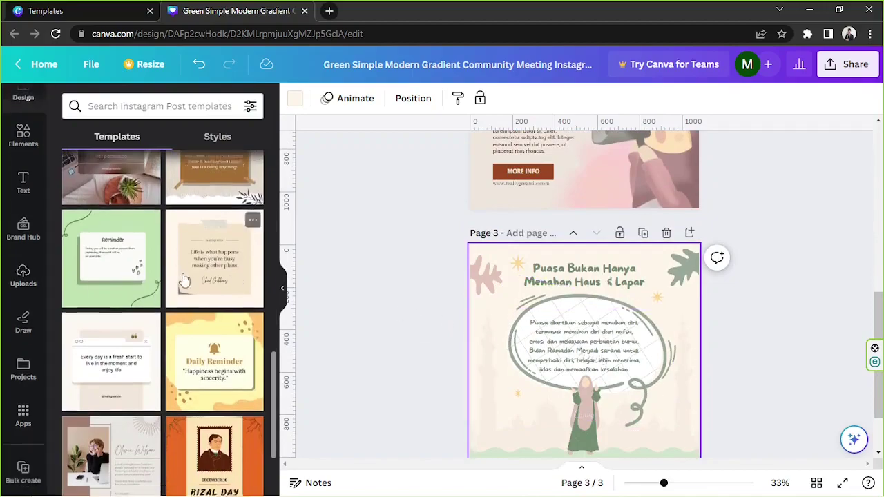
scroll(184, 279, down, 2)
scroll(607, 311, up, 7)
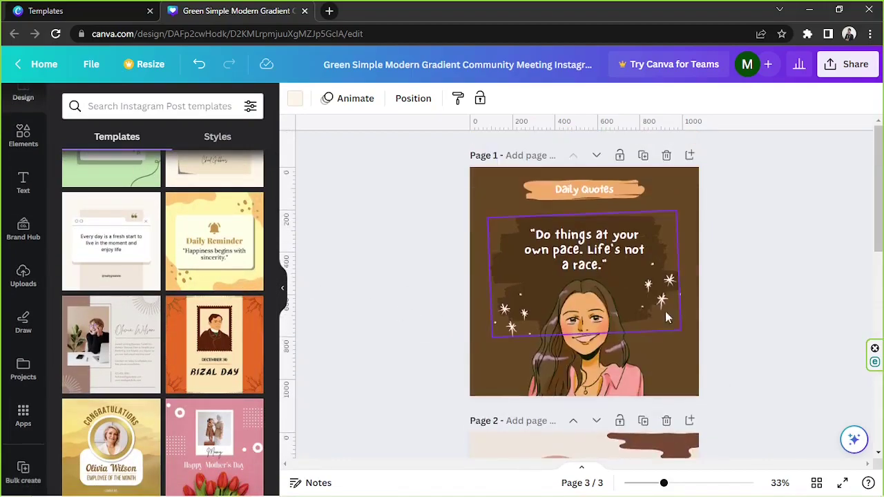
Hide the Templates panel and bring up the colour choices for page 1's brown background.
click(720, 269)
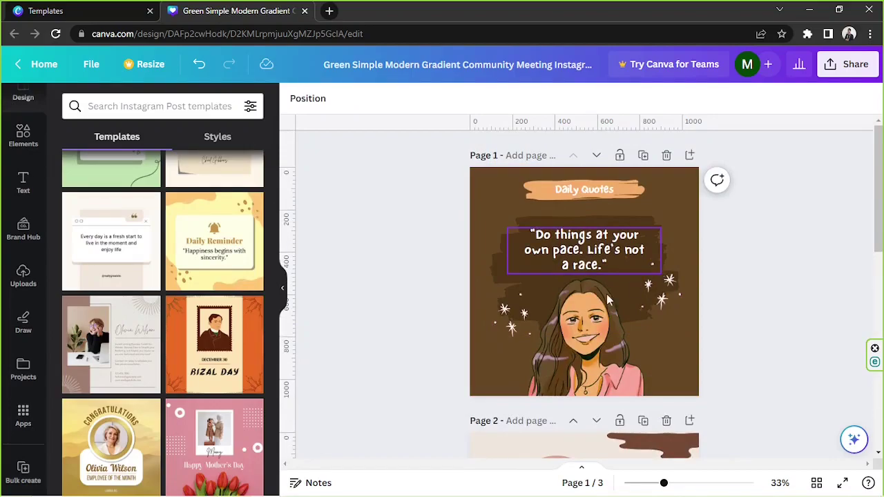
click(282, 287)
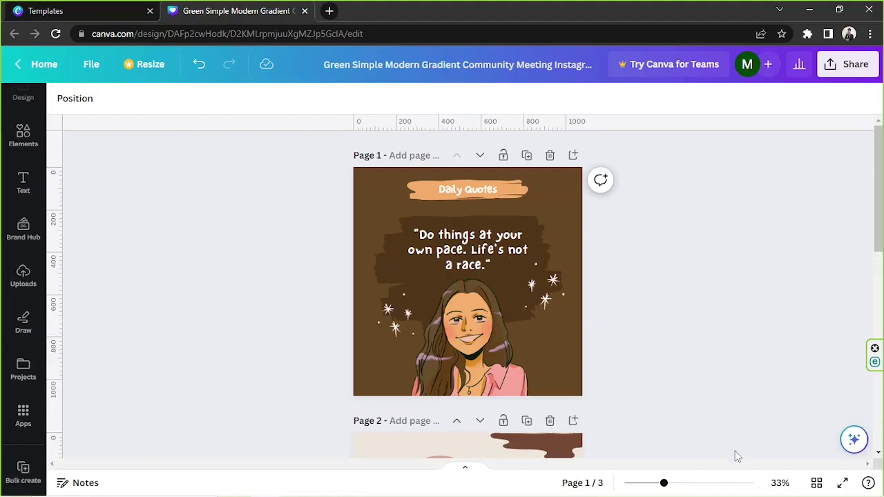
drag(663, 483, 675, 482)
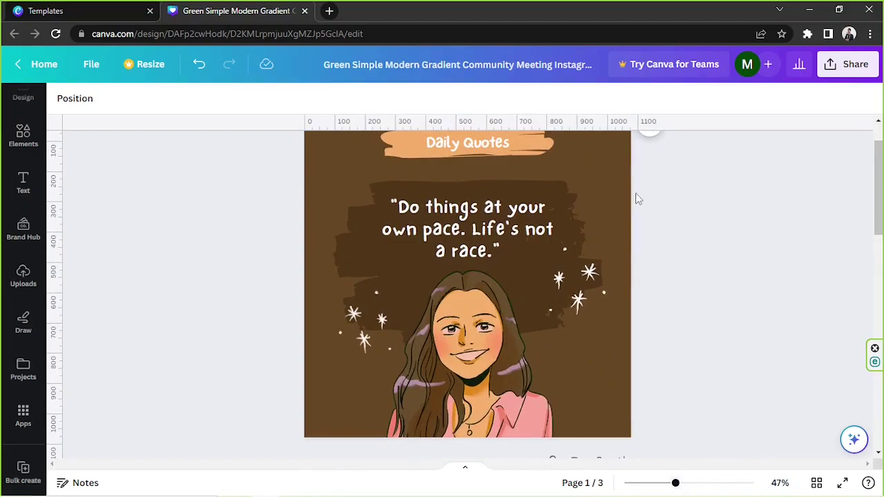
click(604, 167)
drag(675, 483, 668, 482)
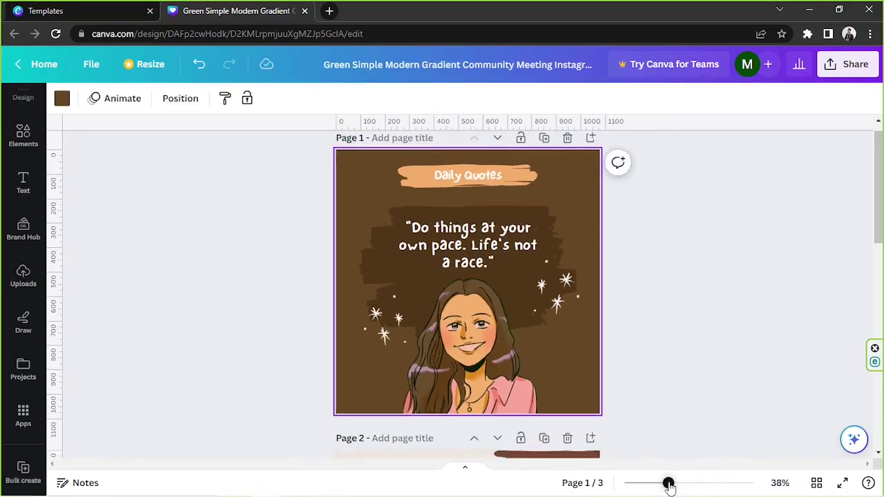
click(62, 99)
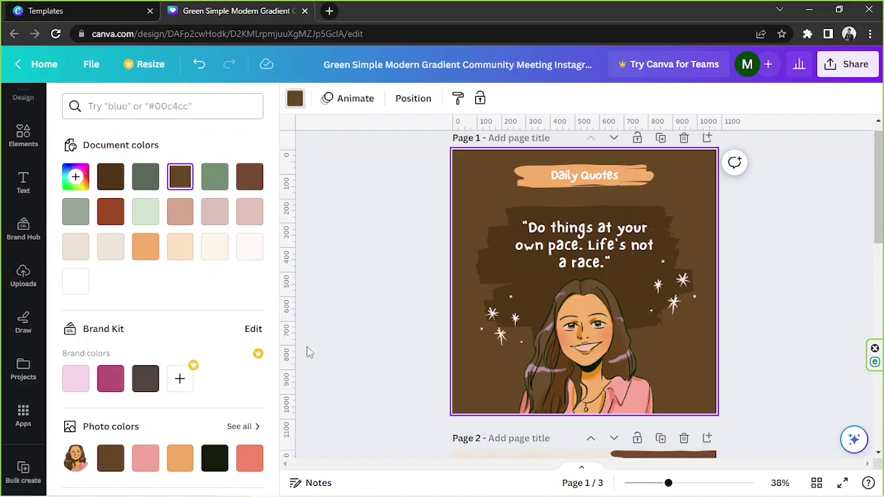
Make page 1's background the light peach Document color, after briefly trying pink.
scroll(235, 335, down, 3)
scroll(228, 331, up, 1)
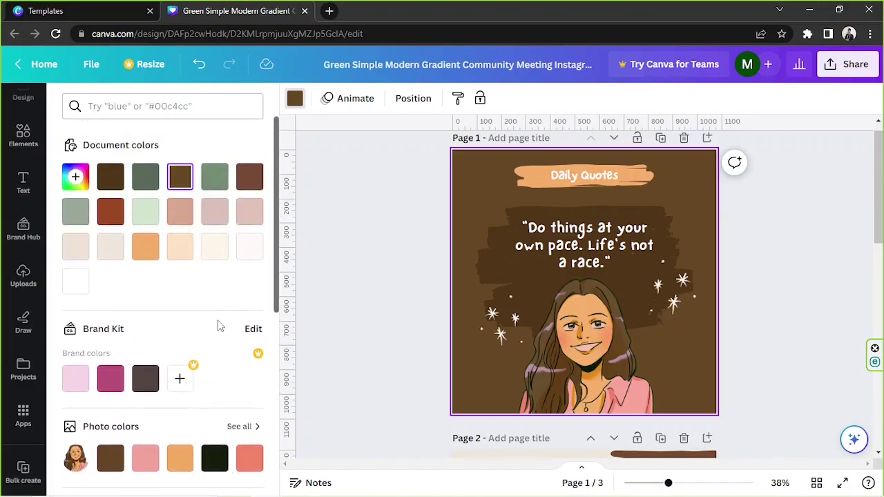
click(183, 215)
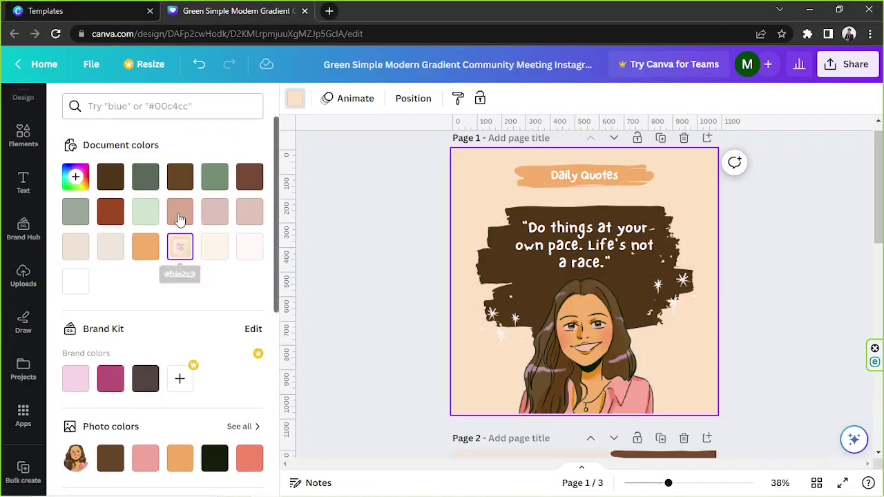
click(181, 250)
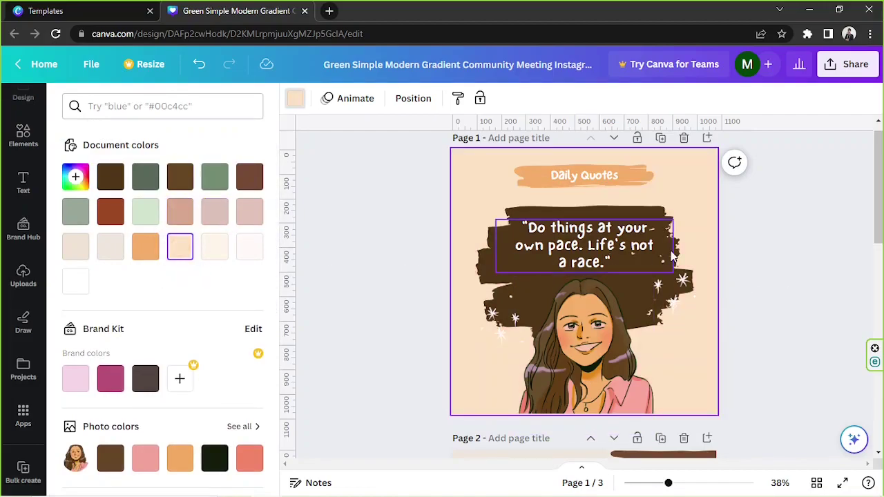
Replace the Daily Quotes heading text with 'Thank You!' and narrow its text box.
click(613, 179)
double_click(494, 174)
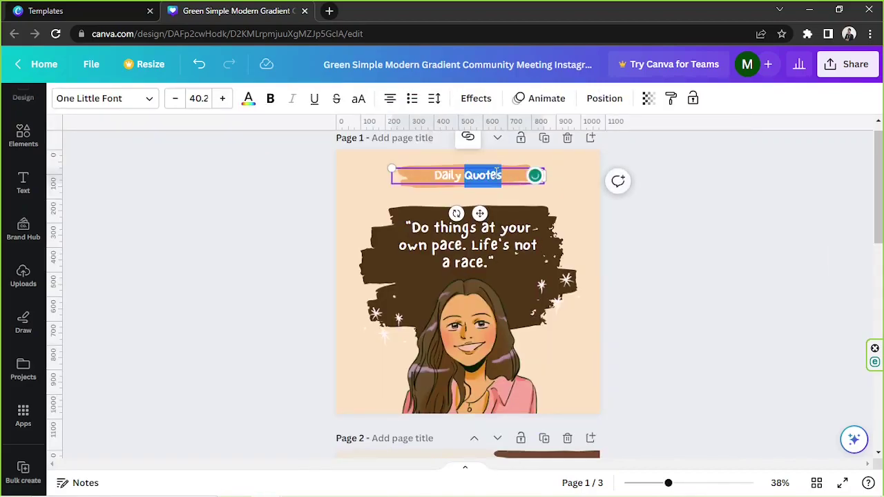
key(ctrl+a)
text(Thank Yo)
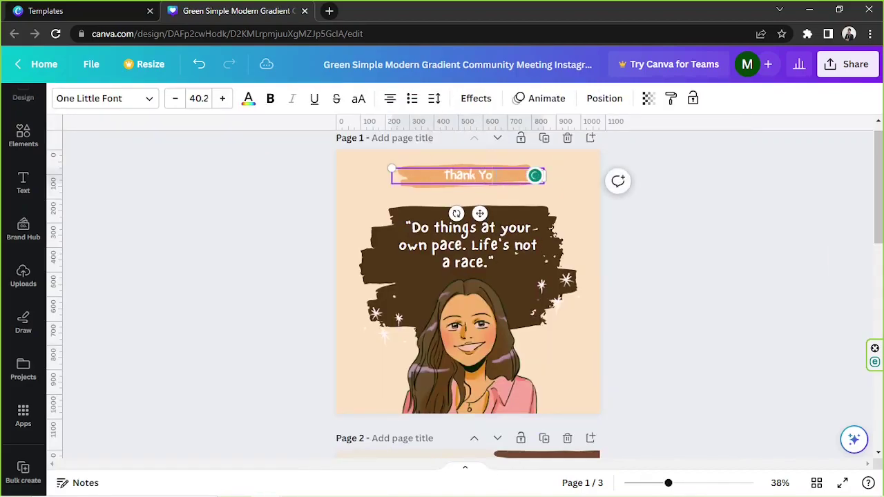
text(u!)
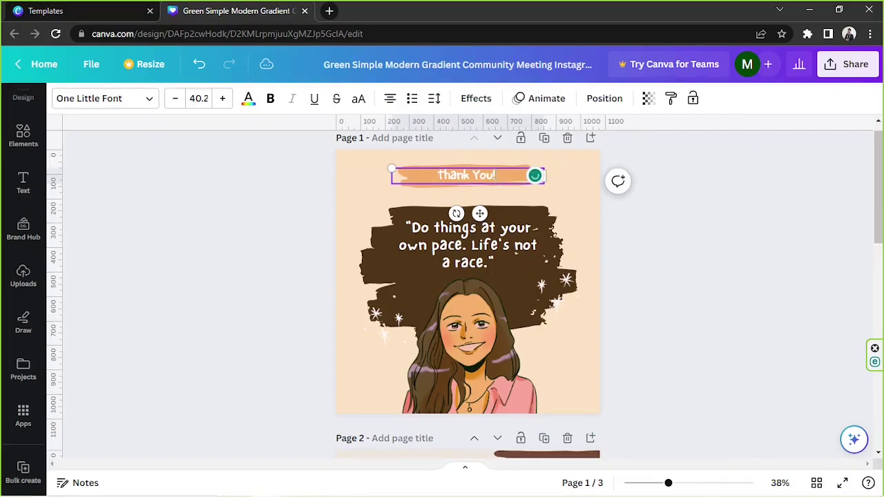
key(Escape)
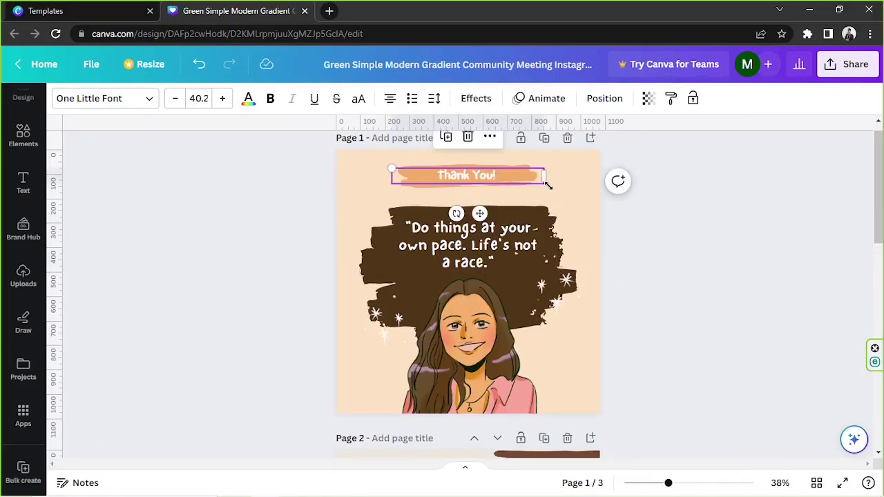
drag(546, 178, 475, 178)
Enlarge and reposition the orange brush, and enlarge and centre the Thank You! text.
click(511, 181)
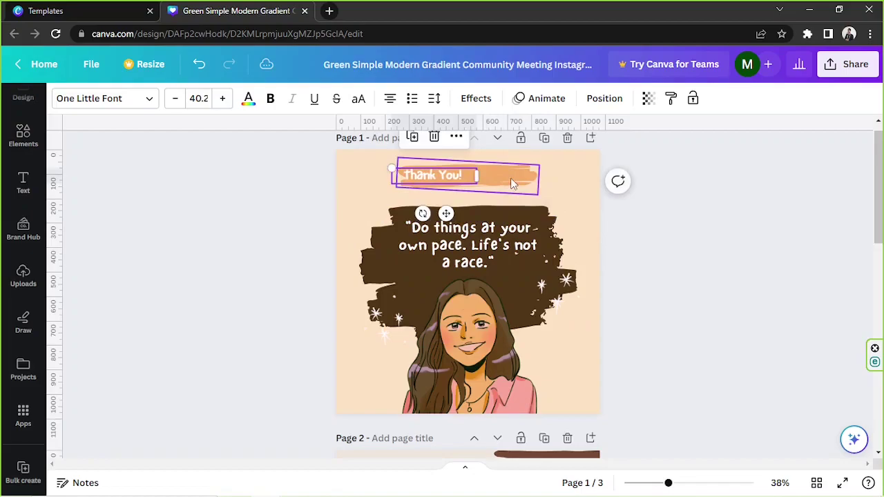
drag(536, 196, 622, 216)
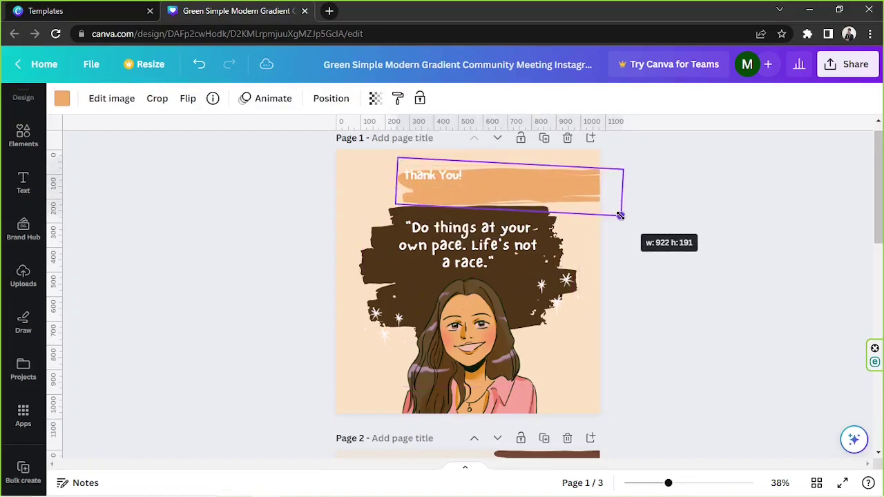
drag(567, 196, 523, 183)
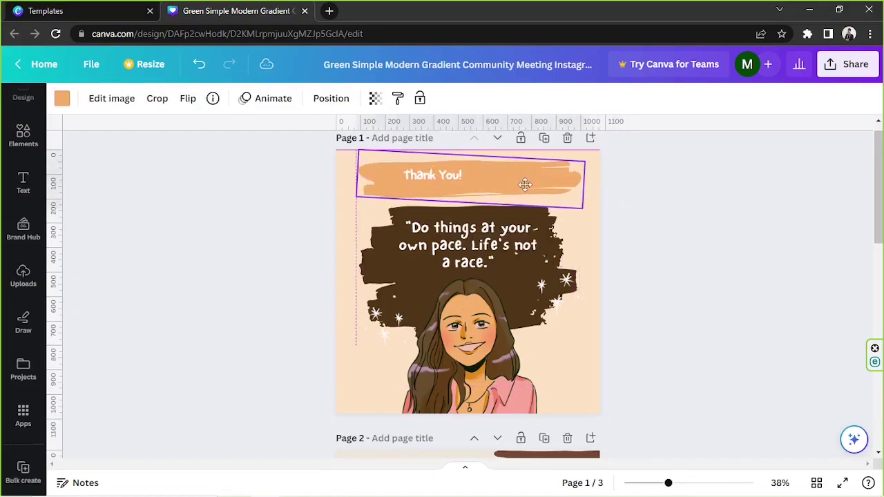
click(466, 181)
mouse_move(477, 184)
mouse_down()
mouse_move(557, 195)
mouse_move(516, 182)
mouse_up()
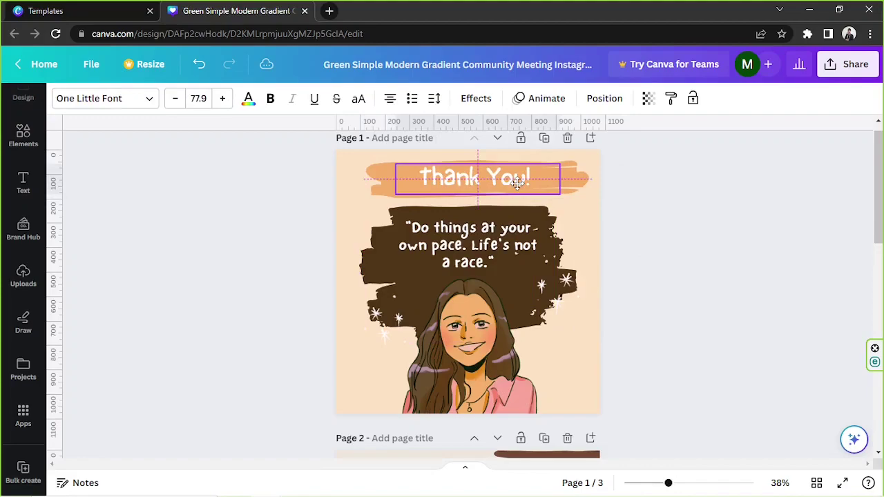
click(510, 184)
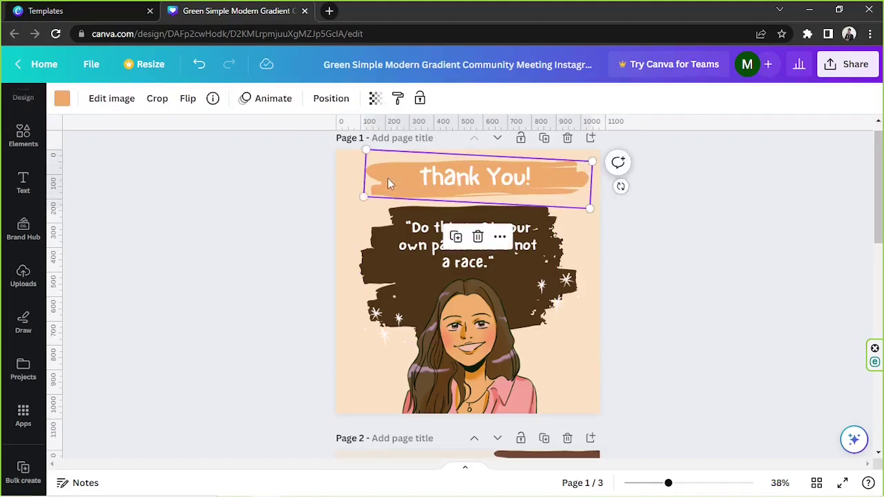
drag(388, 178, 438, 178)
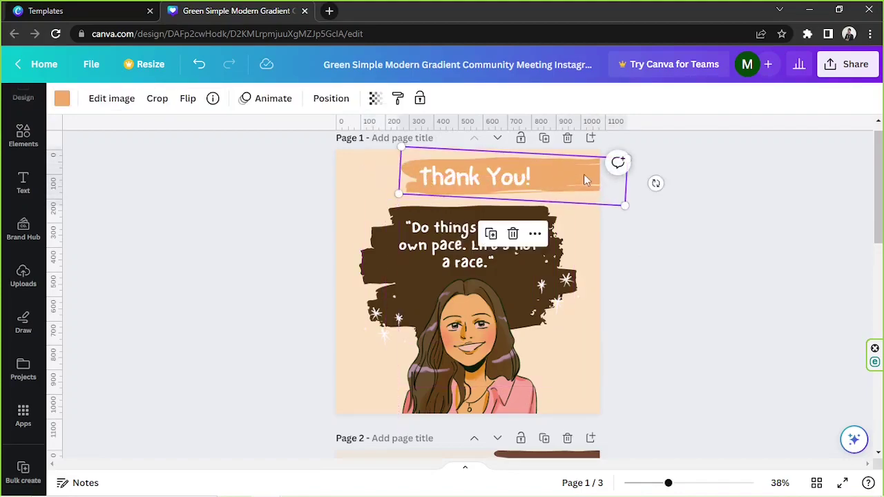
Crop the orange brush shorter from its bottom-right corner and duplicate it.
click(158, 98)
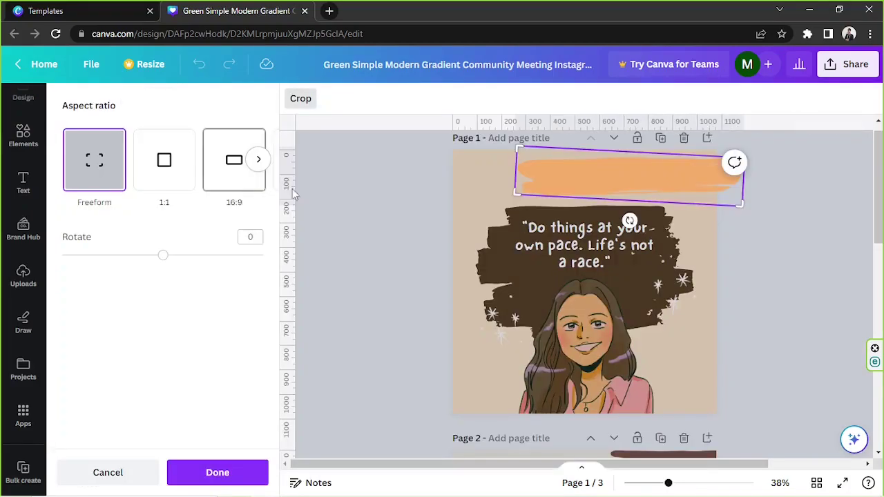
drag(741, 203, 609, 209)
click(215, 472)
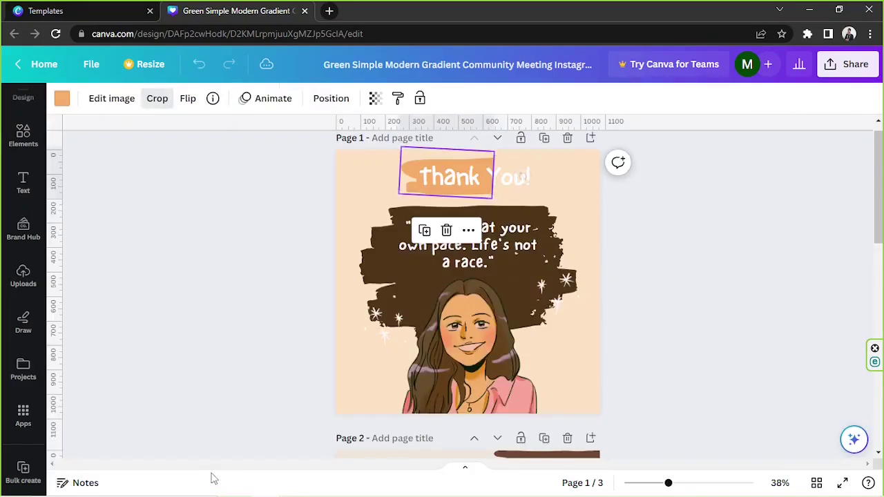
click(424, 230)
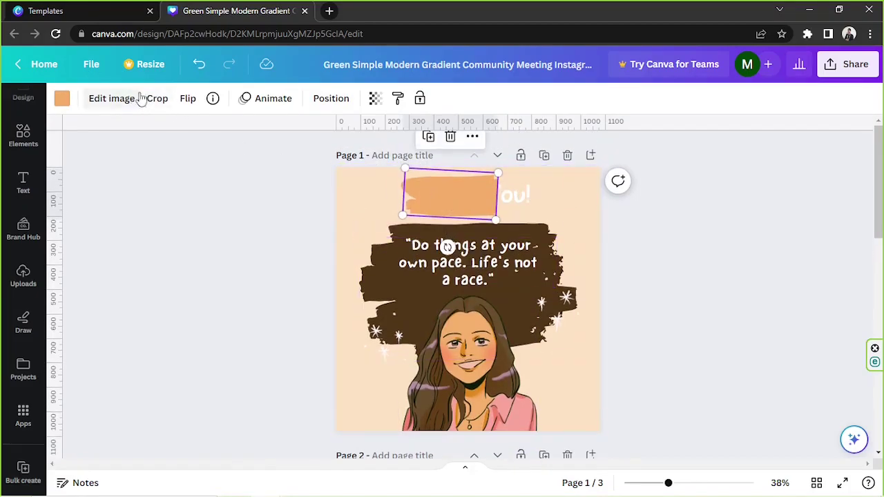
Recrop the duplicate brush to show the full stroke and move it over Thank You!
click(163, 101)
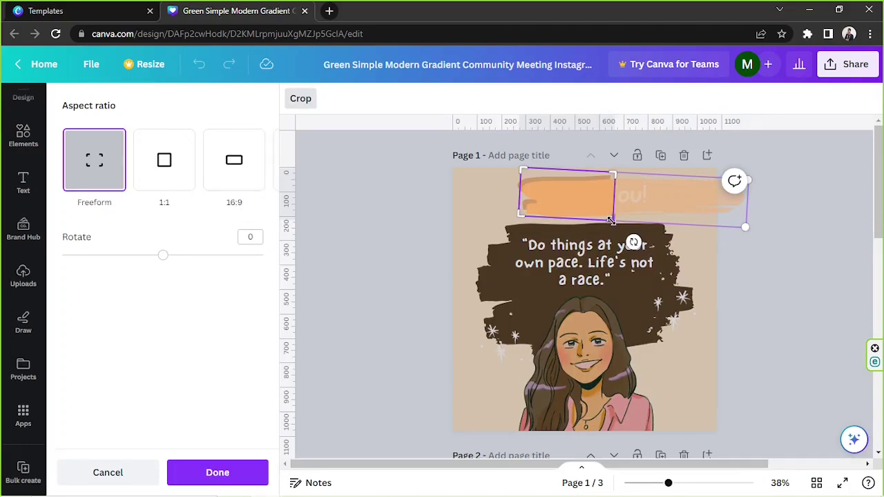
drag(611, 220, 757, 249)
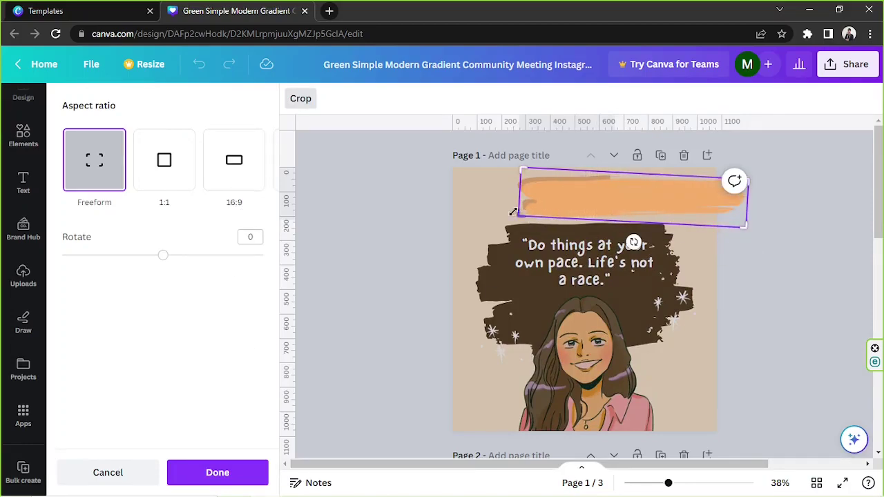
mouse_move(513, 212)
mouse_down()
mouse_move(655, 244)
mouse_move(640, 243)
mouse_up()
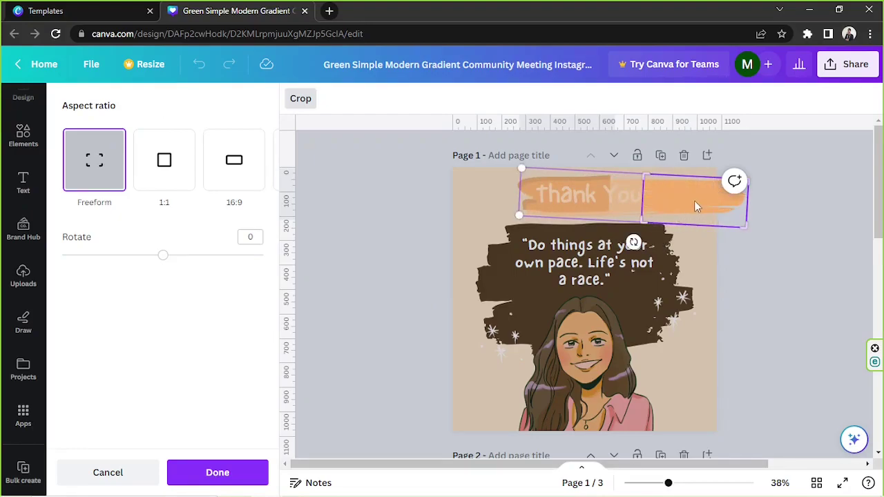
click(227, 471)
drag(595, 207, 533, 201)
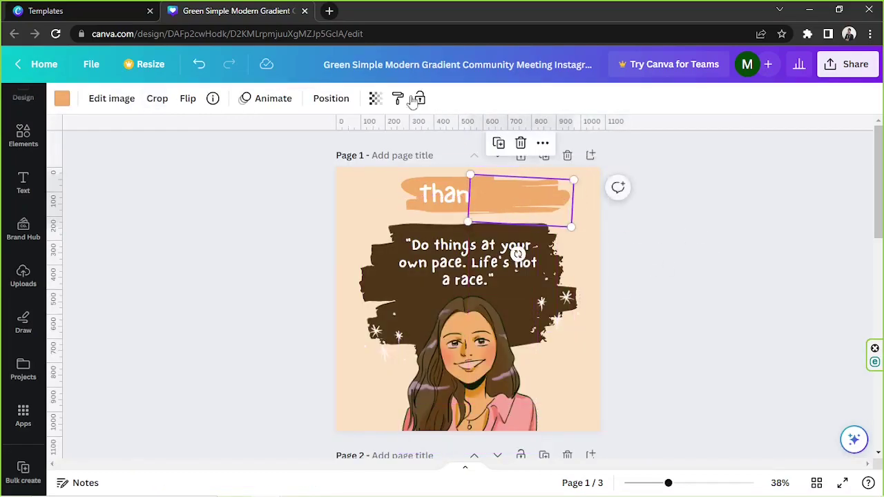
Send the brush stroke backward, then move, enlarge and slightly tilt it behind the heading.
click(331, 98)
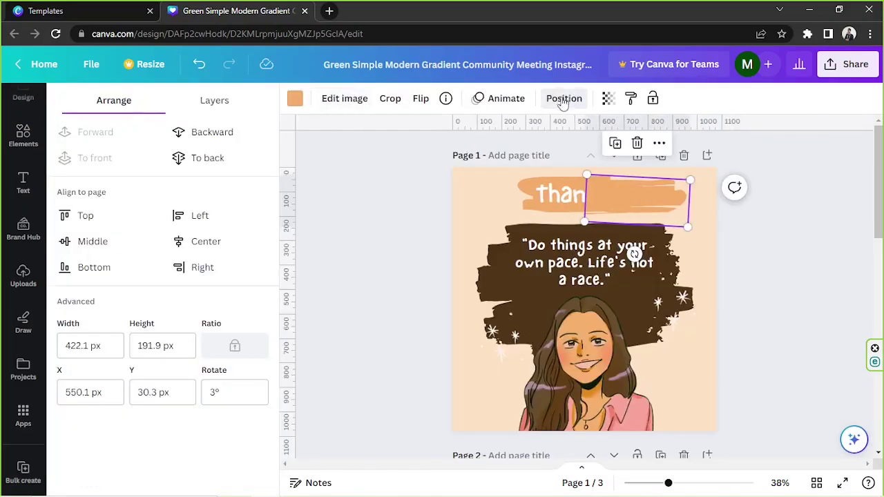
click(225, 138)
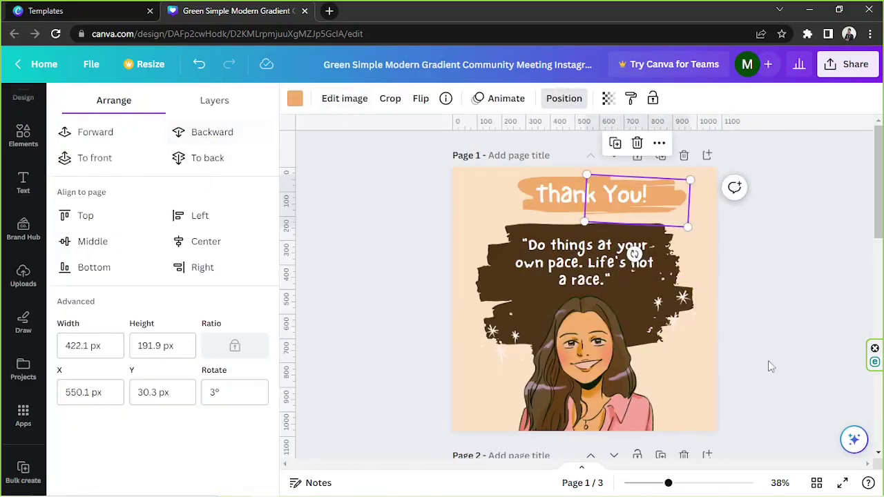
click(705, 485)
scroll(688, 424, up, 3)
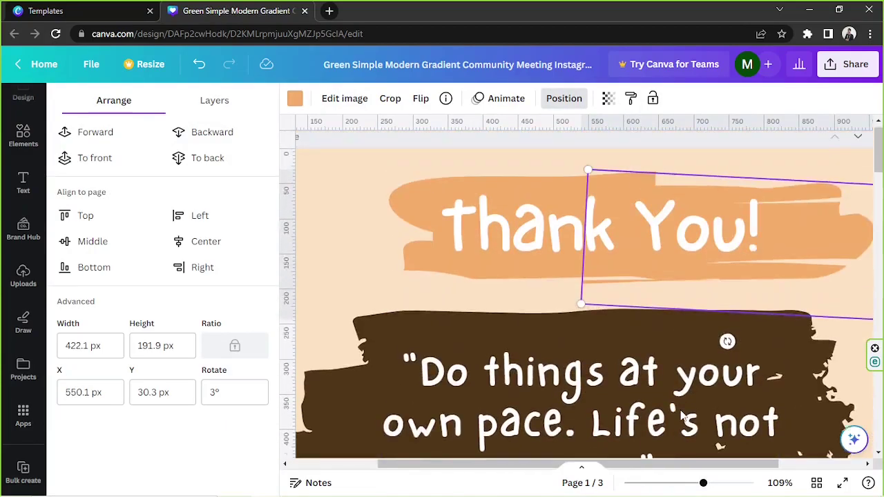
drag(863, 253, 802, 242)
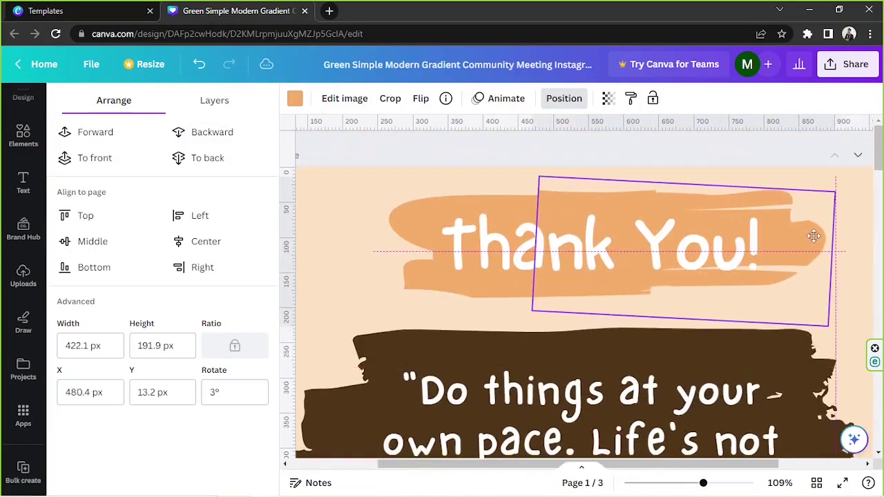
drag(665, 347, 668, 348)
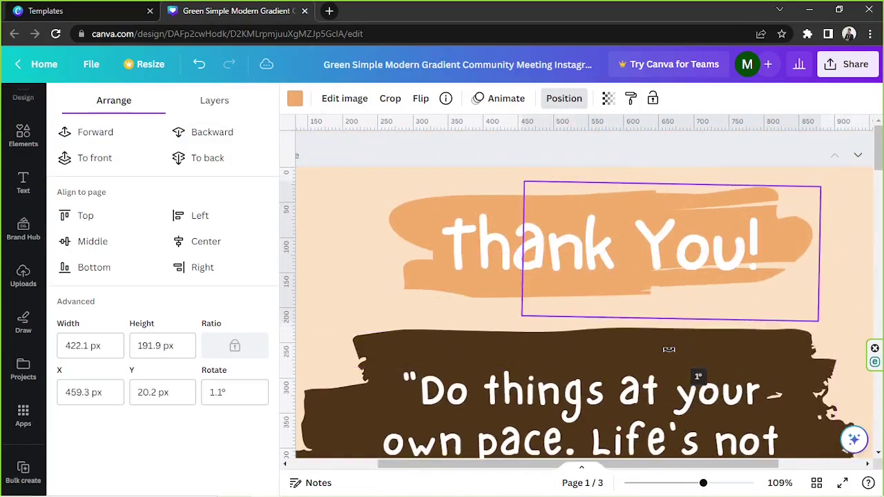
drag(818, 320, 849, 331)
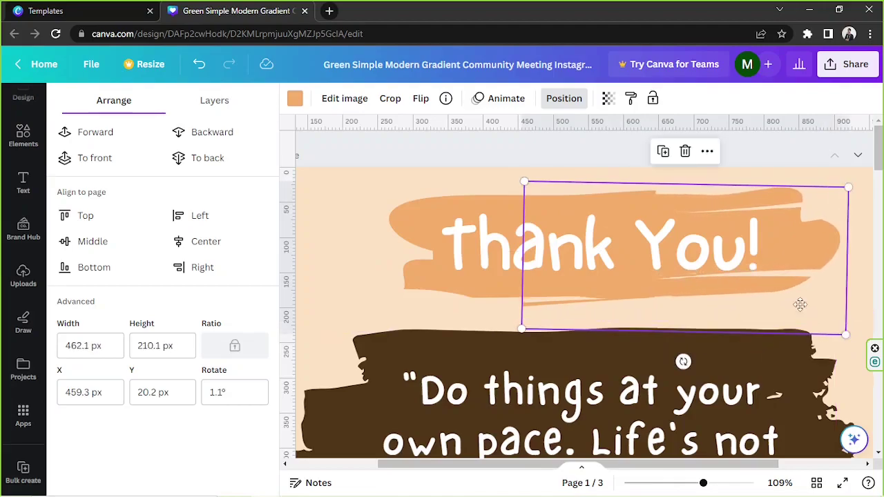
drag(804, 308, 790, 306)
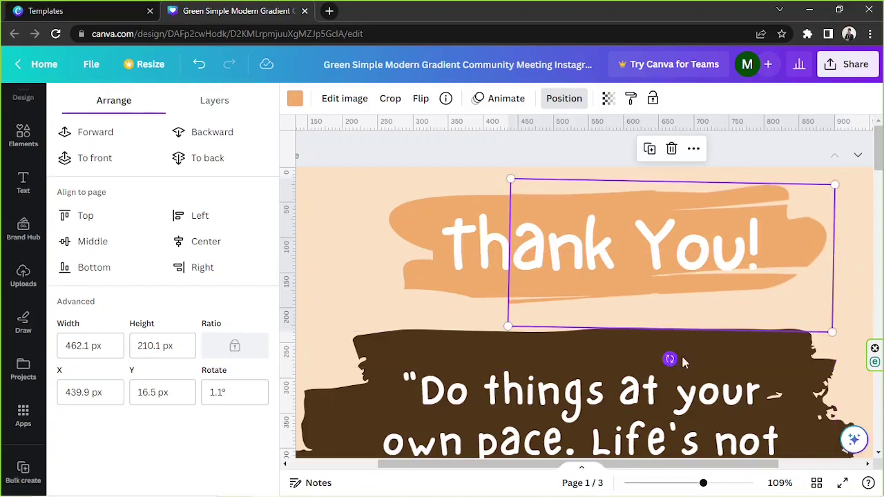
drag(666, 358, 671, 357)
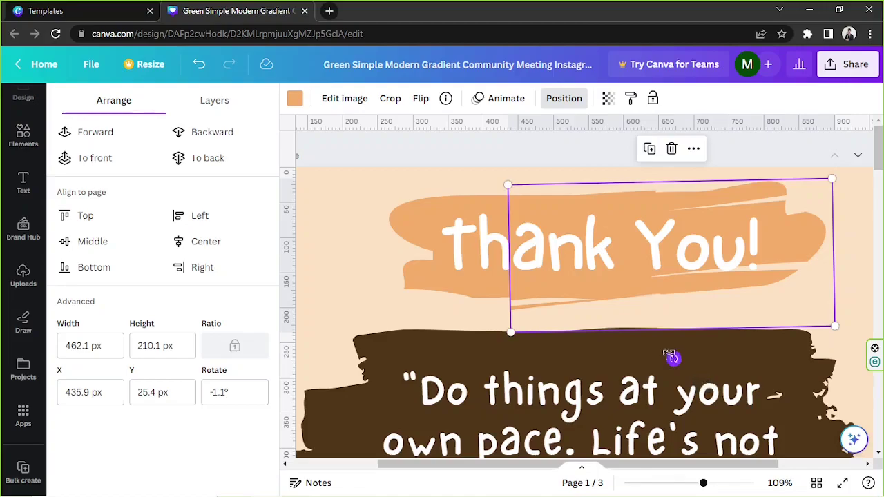
Nudge the Thank You! heading up and left over its brush backdrop.
click(419, 296)
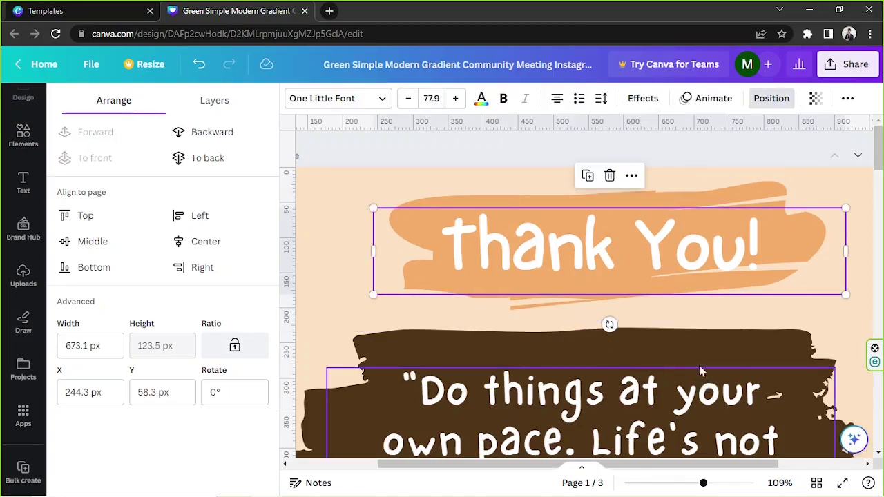
drag(703, 483, 661, 484)
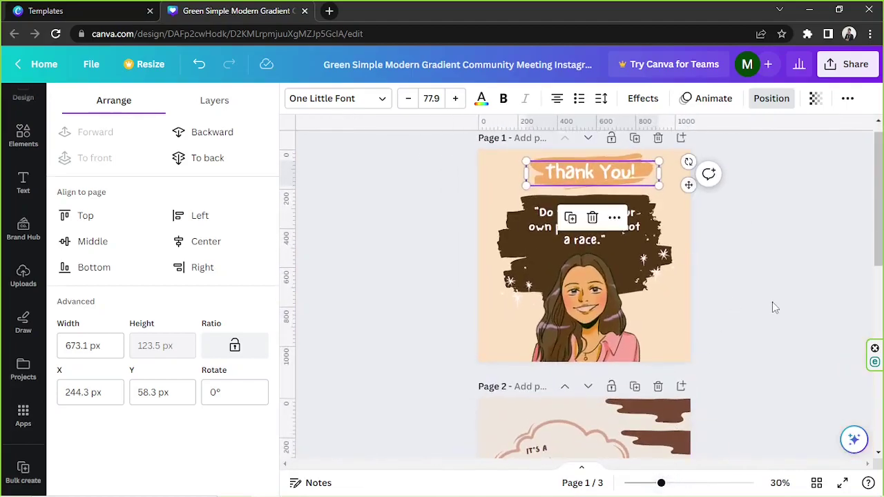
click(771, 301)
click(555, 169)
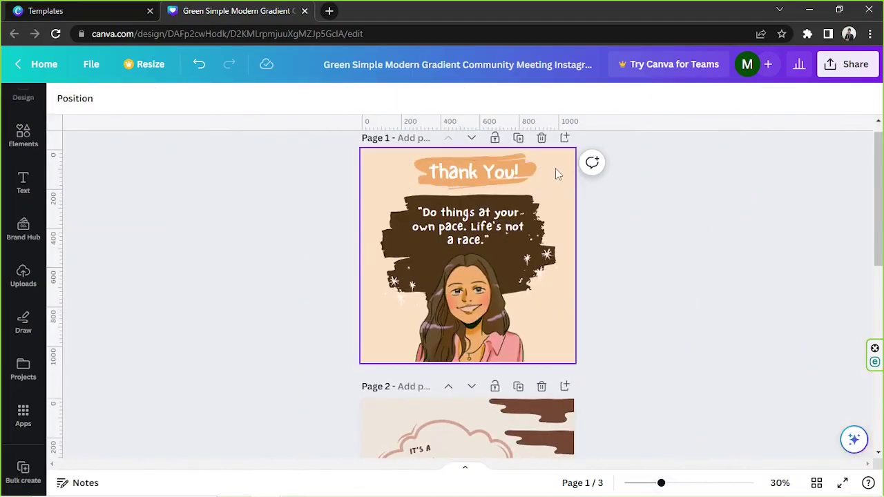
drag(500, 171, 502, 170)
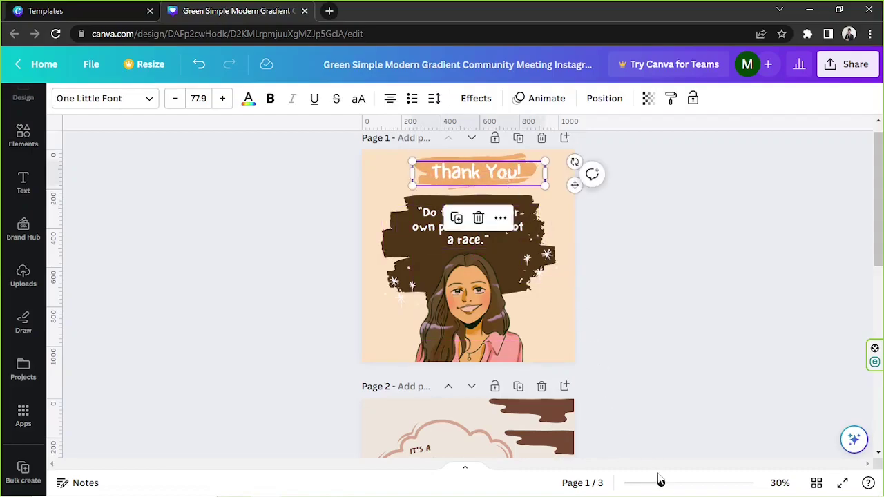
drag(660, 482, 694, 482)
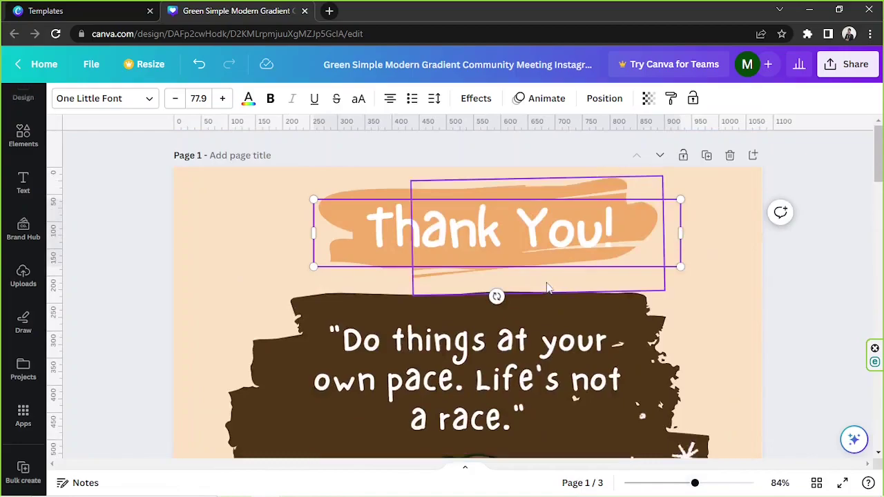
mouse_move(532, 236)
mouse_down()
mouse_move(539, 239)
mouse_move(532, 237)
mouse_up()
Group the Thank You! heading with its orange brush and shift the group slightly lower.
mouse_move(240, 181)
mouse_down()
mouse_move(387, 194)
mouse_move(625, 249)
mouse_up()
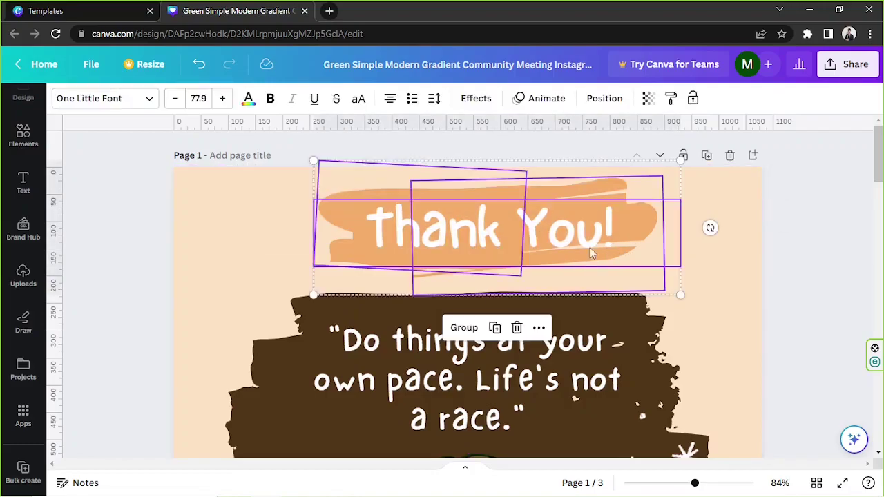
click(464, 329)
drag(521, 213, 496, 217)
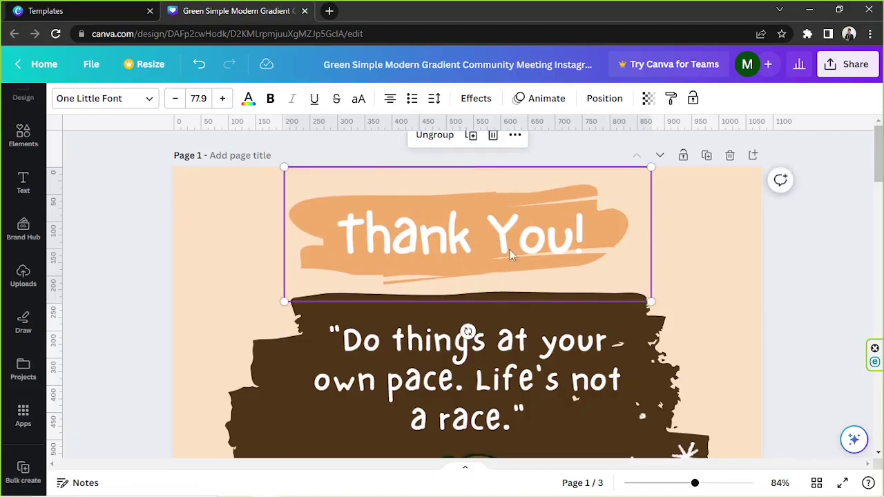
click(755, 256)
scroll(491, 181, down, 2)
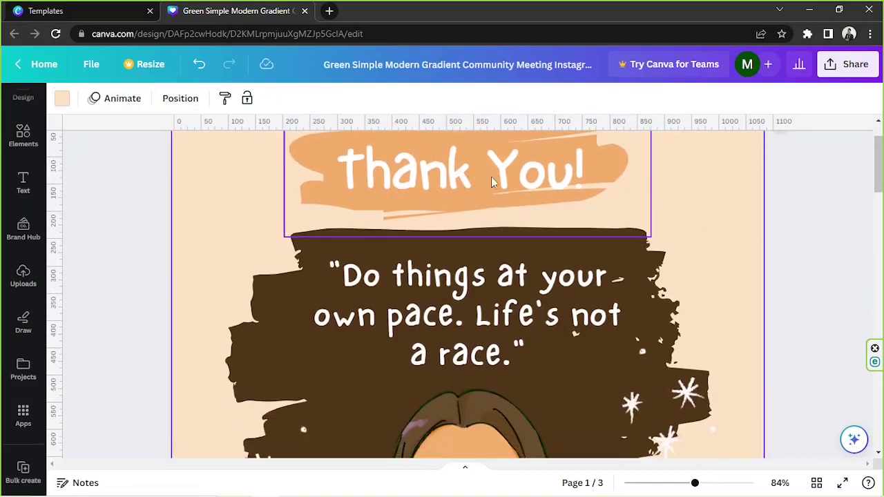
click(384, 187)
scroll(753, 254, up, 2)
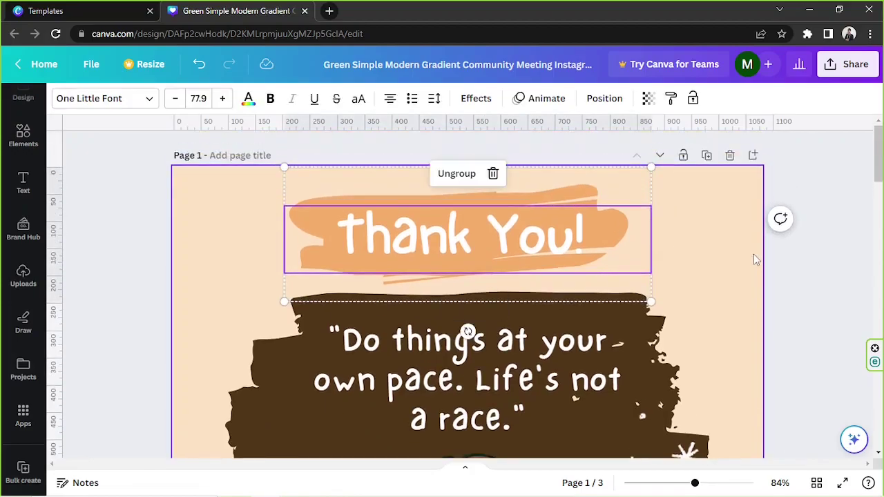
drag(695, 482, 665, 482)
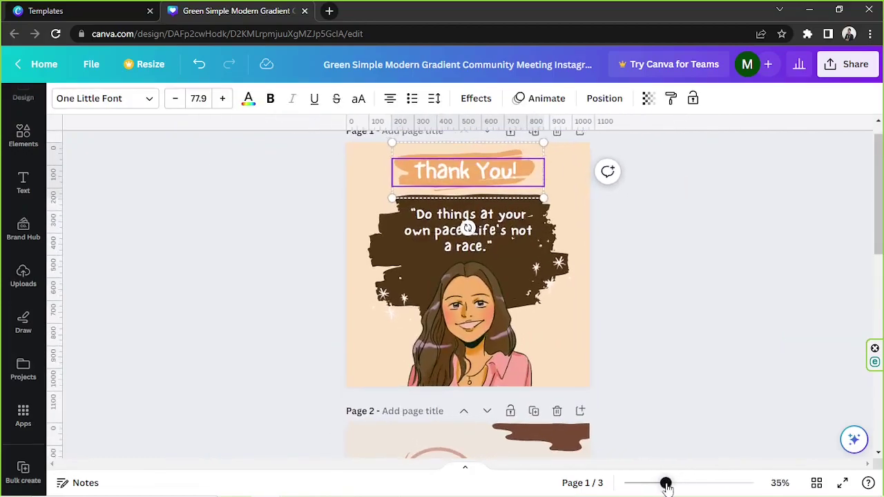
click(669, 372)
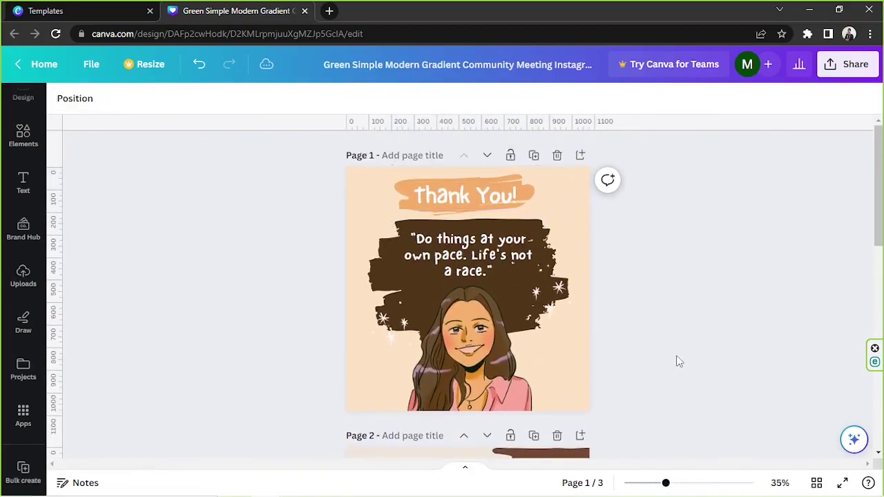
click(502, 253)
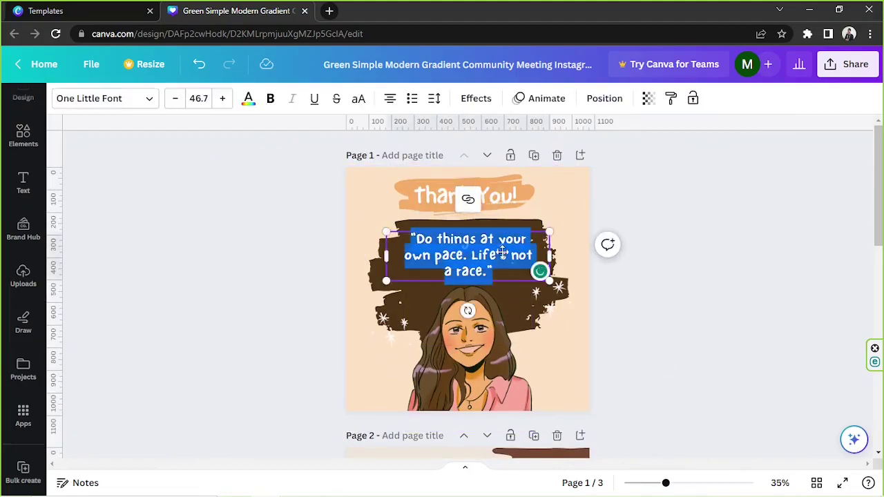
Type 'for helping me achieve an awesome milestone!', prefix leading dots, and snap it to centre.
text(for he)
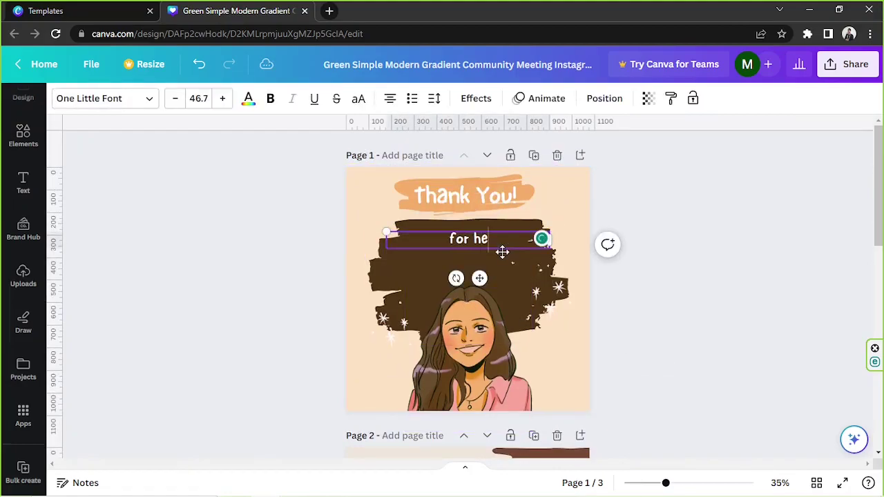
text(lping me achi)
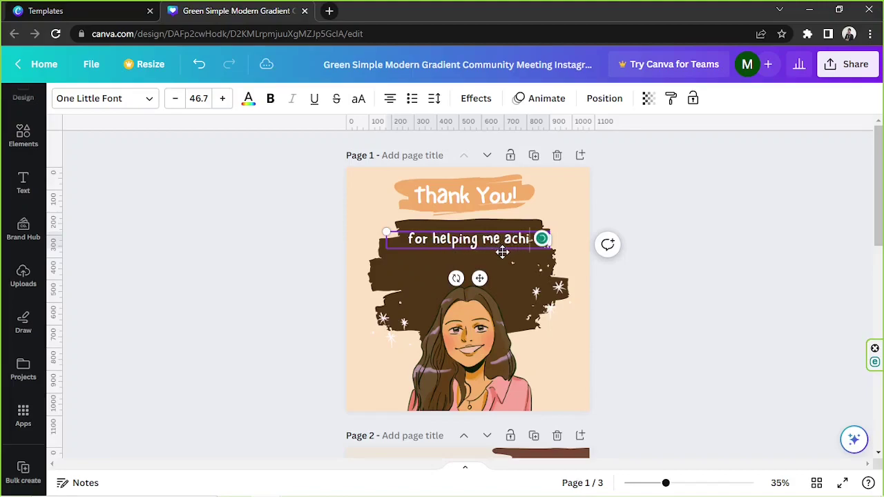
text(eve an a)
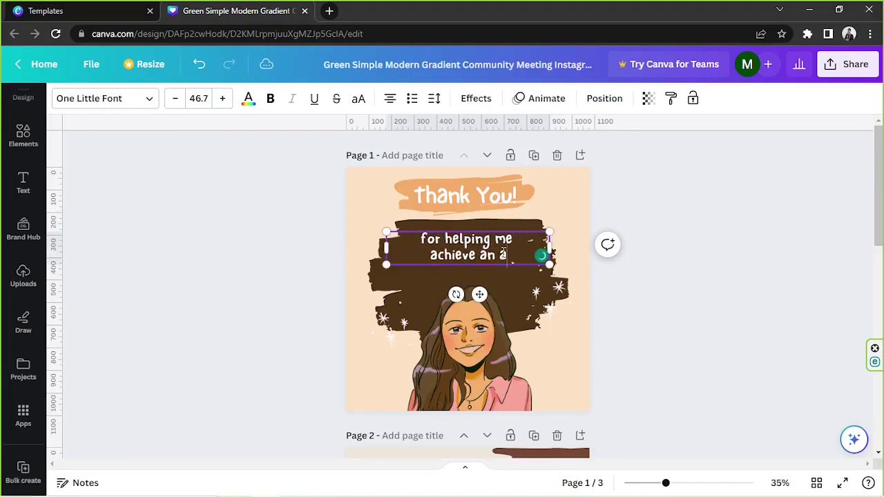
text(wesome mi)
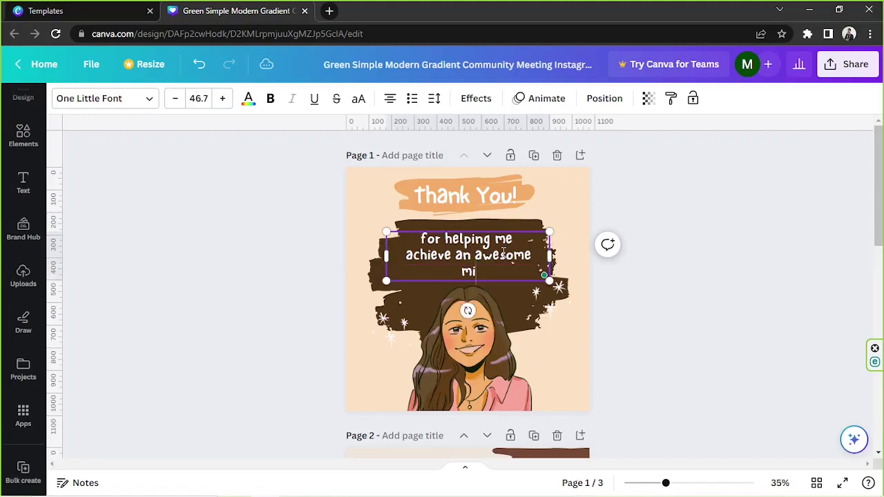
text(lestone!)
click(418, 239)
text(...)
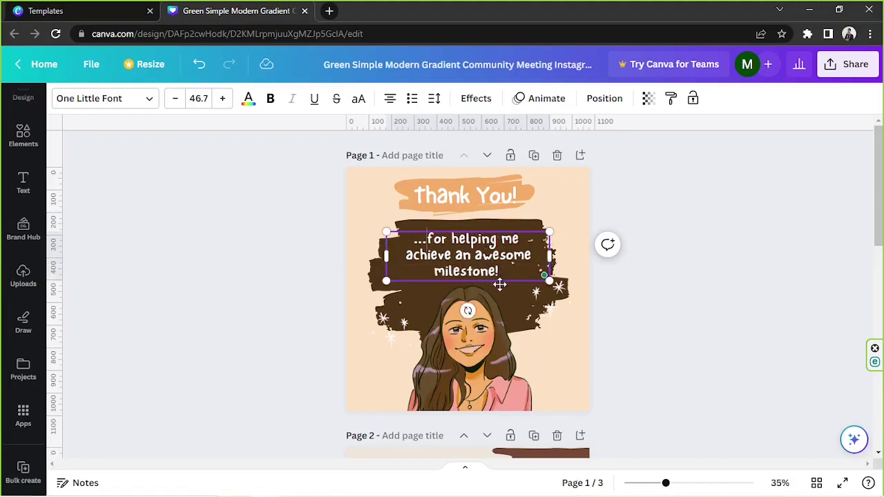
drag(499, 284, 501, 280)
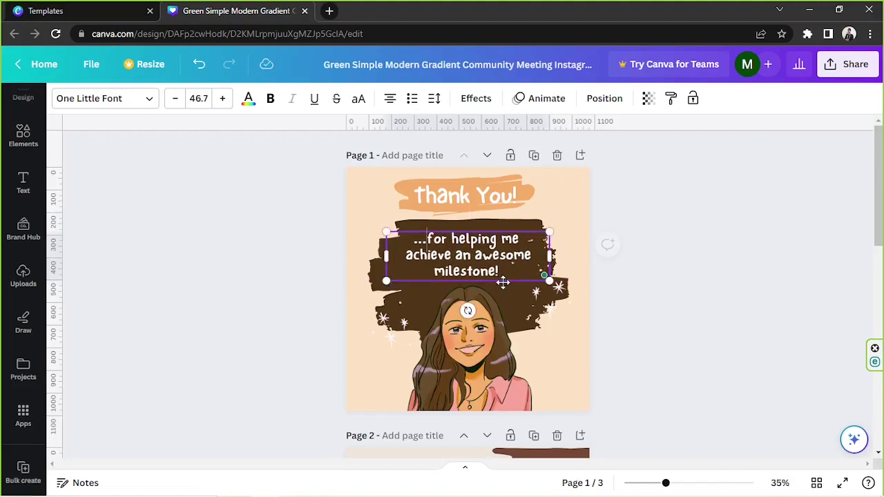
click(702, 235)
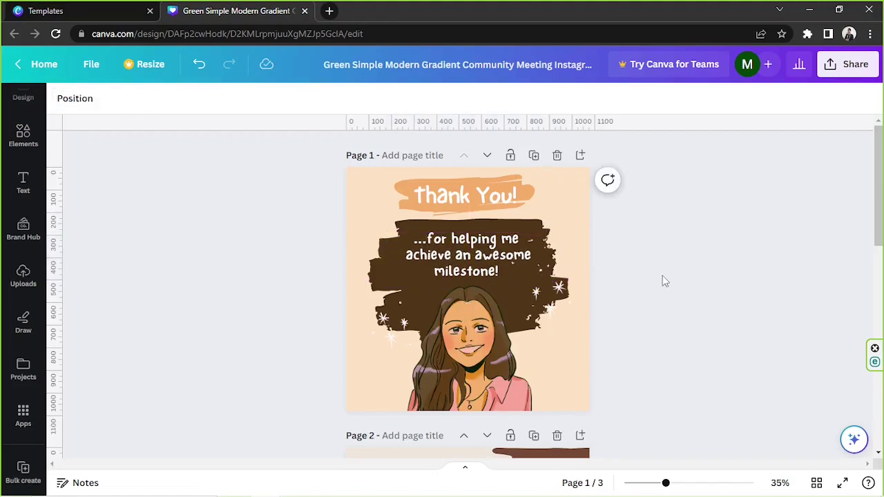
Tilt the brush-stroke shape slightly and recolour it red-brown, after trying orange and pale pink.
click(511, 311)
drag(474, 373, 472, 373)
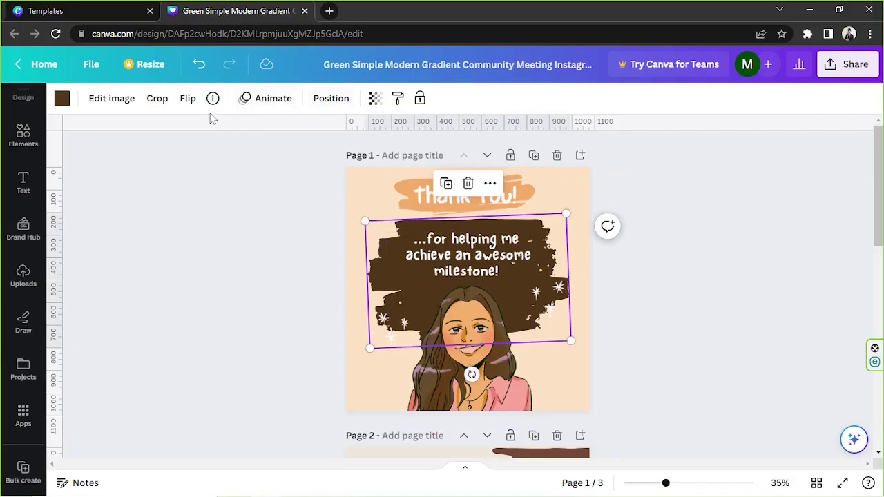
click(62, 98)
click(111, 248)
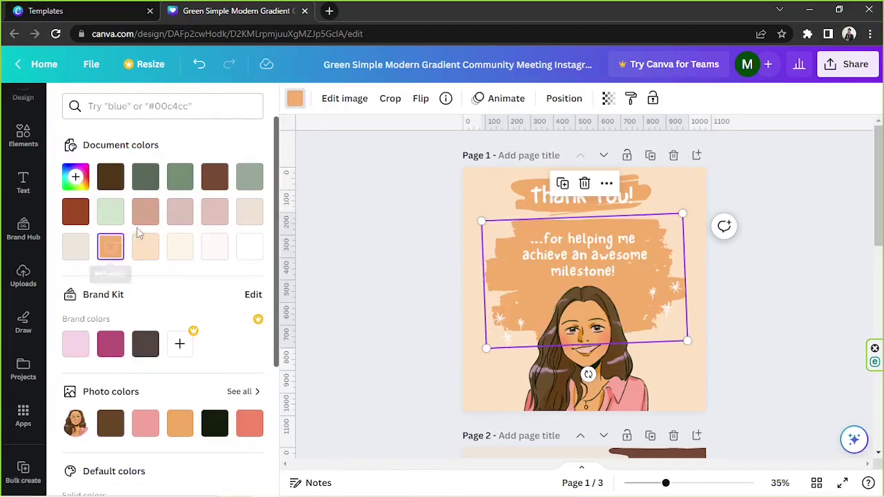
click(75, 212)
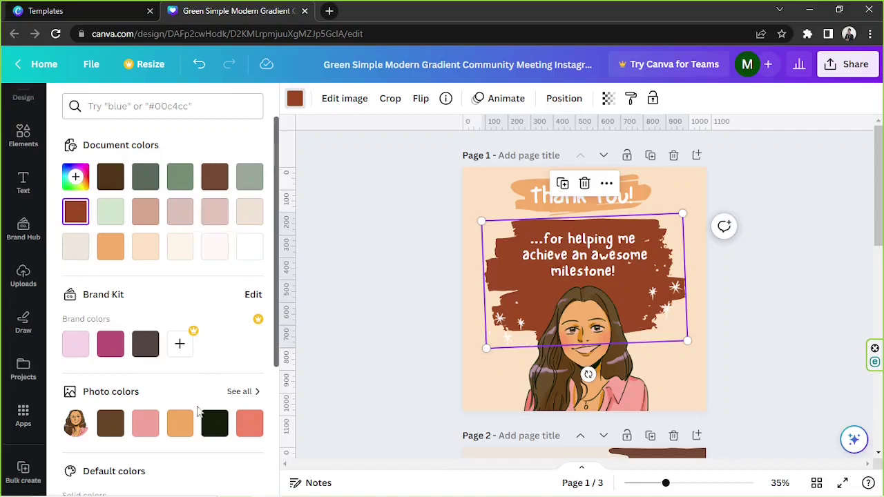
click(150, 215)
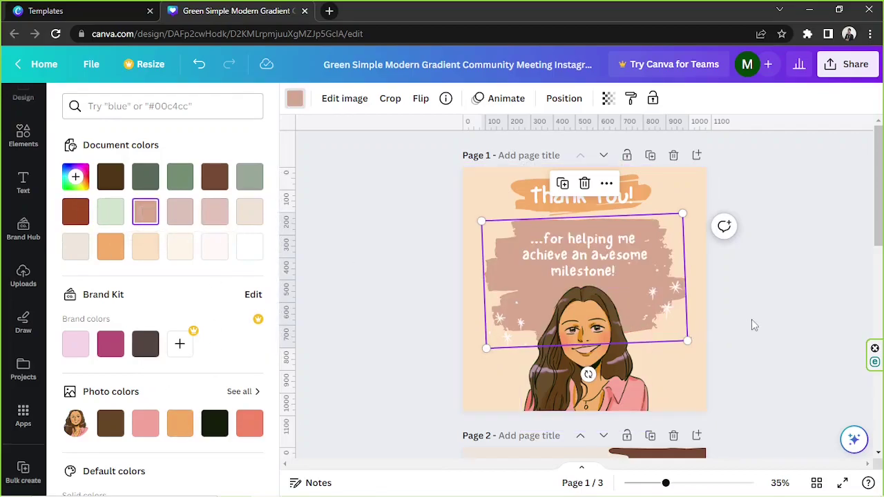
click(77, 214)
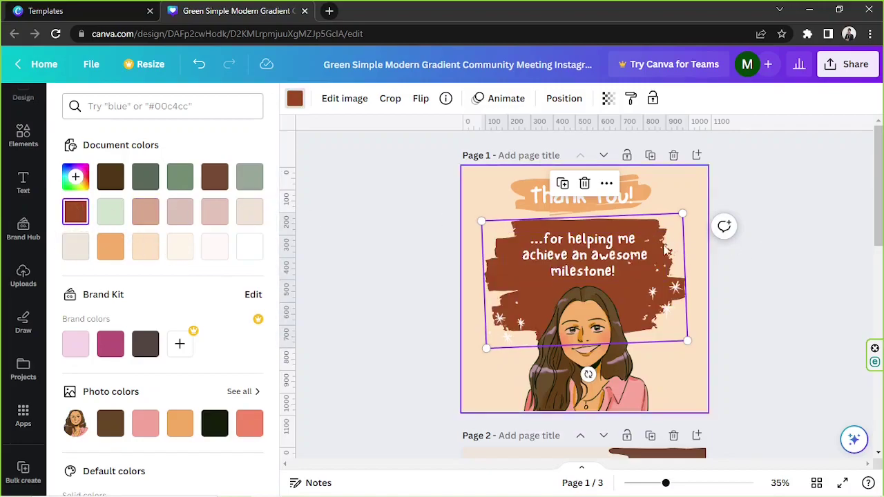
key(ctrl+z)
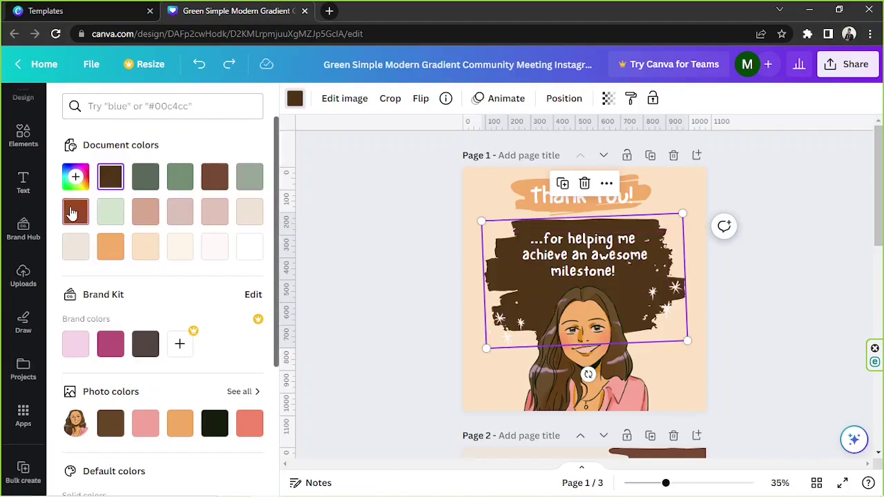
click(75, 211)
click(764, 206)
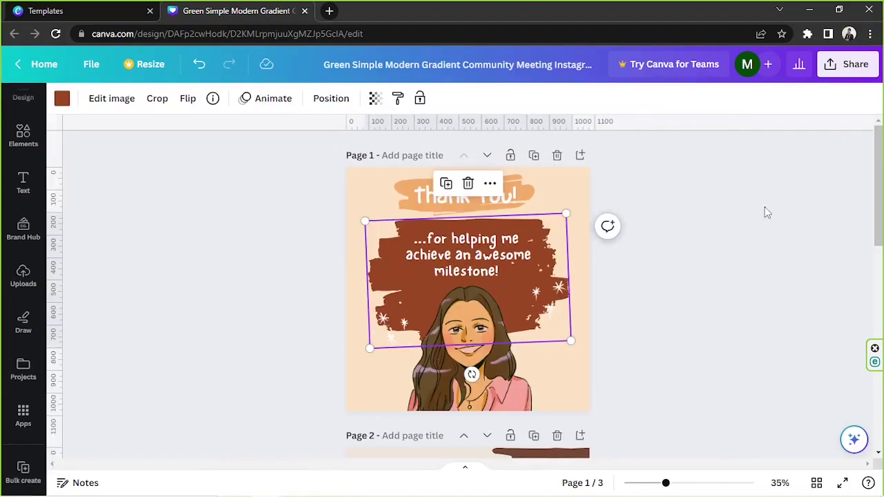
Select the cartoon portrait and show the Uploads panel of uploaded images.
click(461, 249)
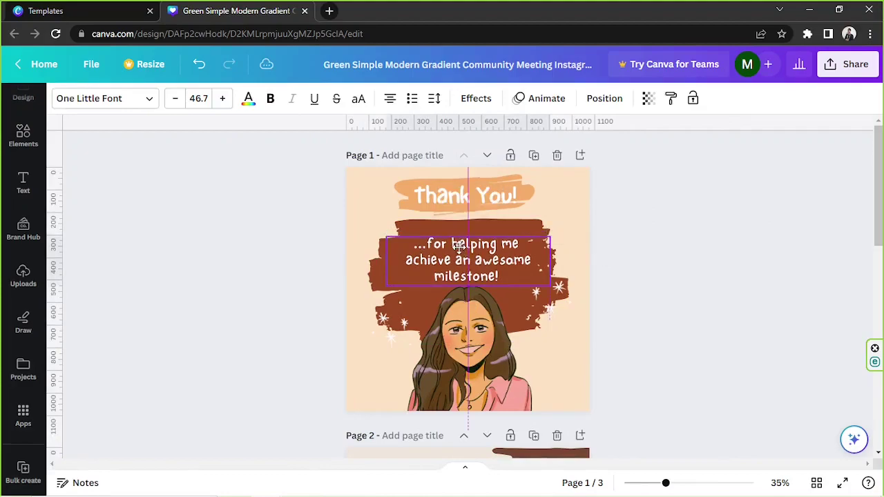
click(780, 247)
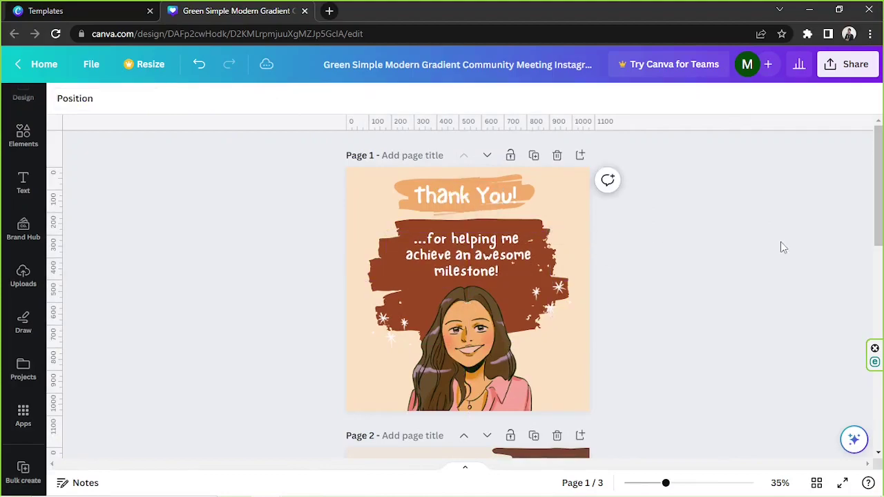
click(497, 372)
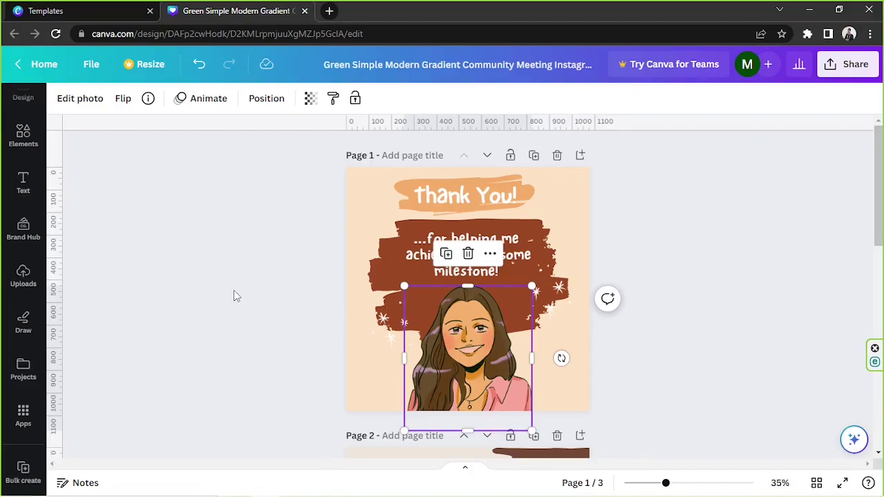
click(23, 276)
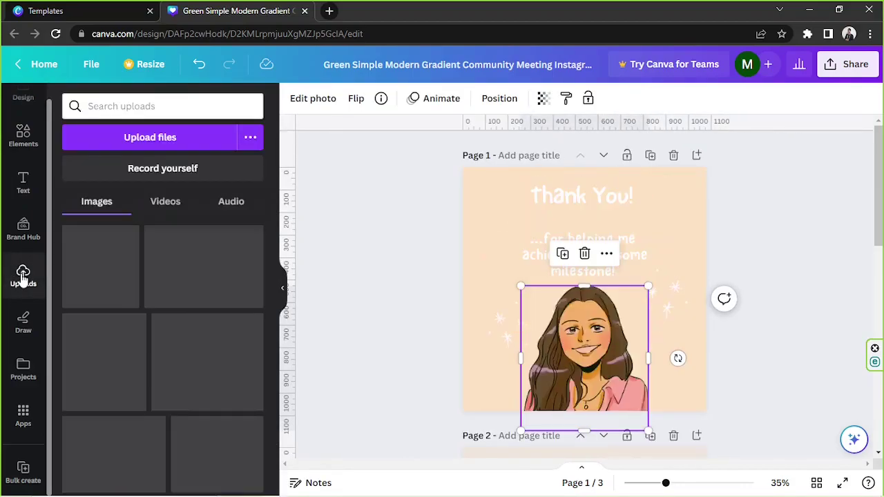
scroll(157, 257, down, 1)
scroll(157, 257, up, 1)
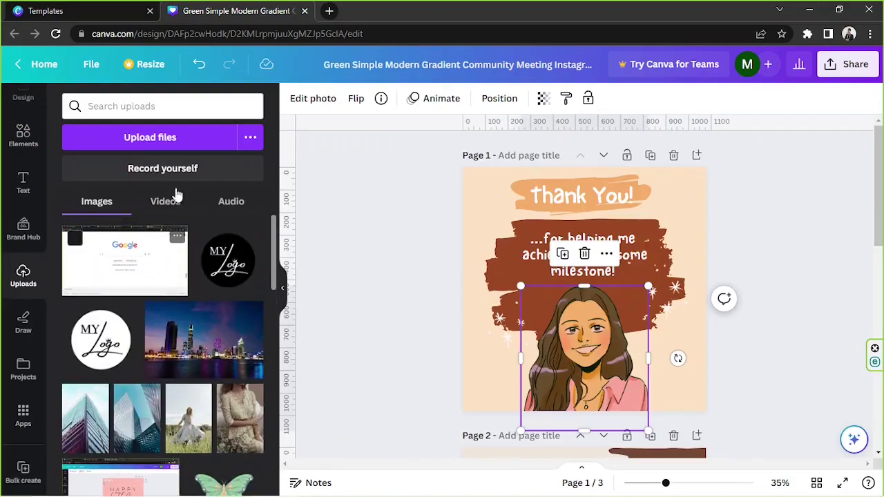
Upload six images from the Wix Sample Media folder.
click(155, 138)
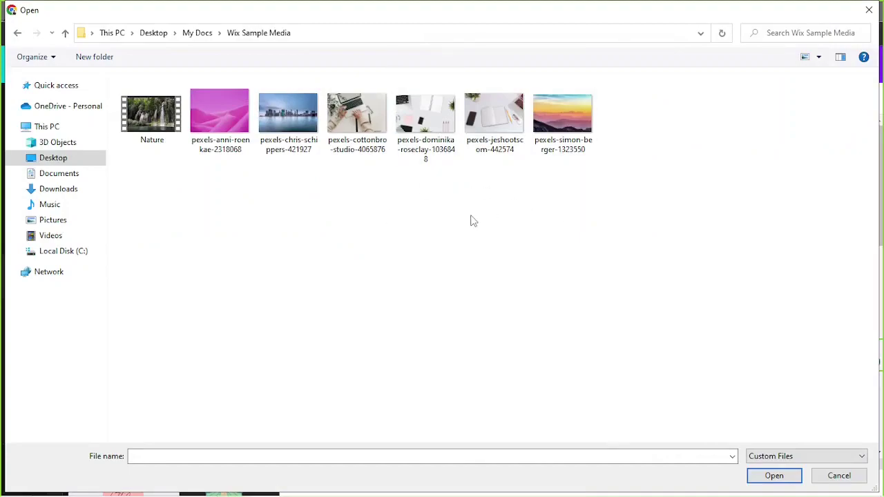
click(378, 132)
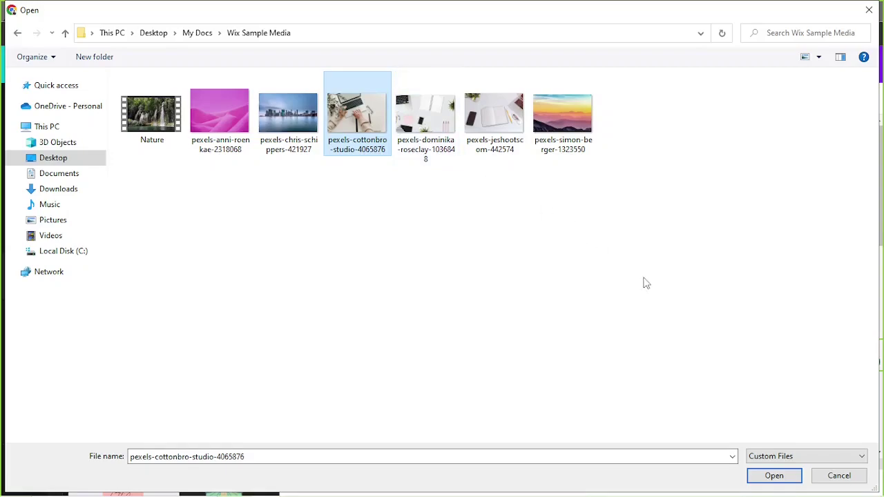
ctrl+click(559, 114)
ctrl+click(218, 112)
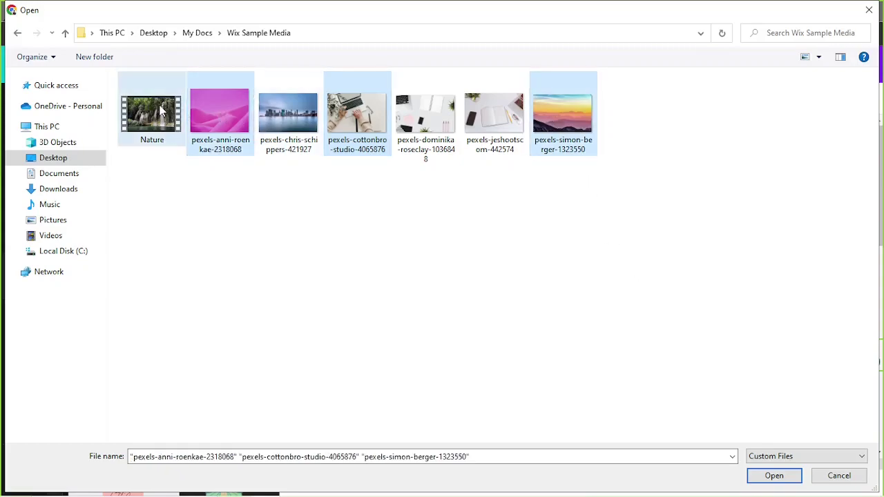
ctrl+click(152, 114)
ctrl+click(274, 114)
ctrl+click(493, 114)
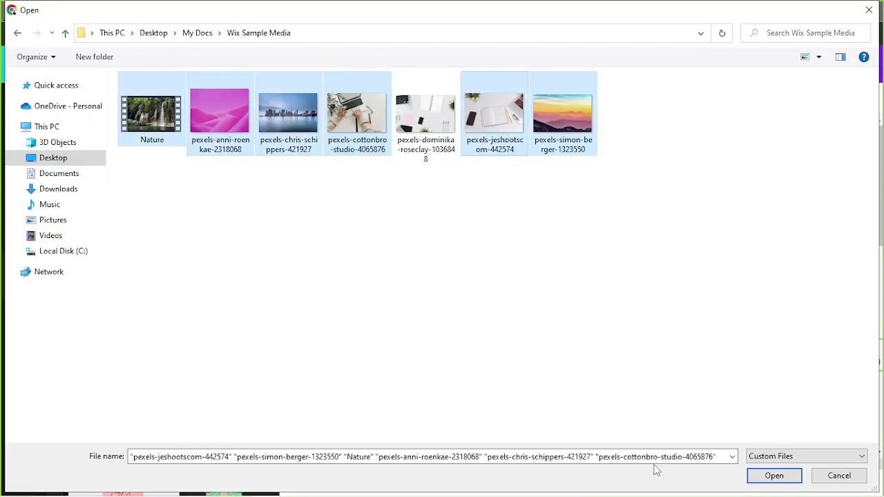
click(766, 476)
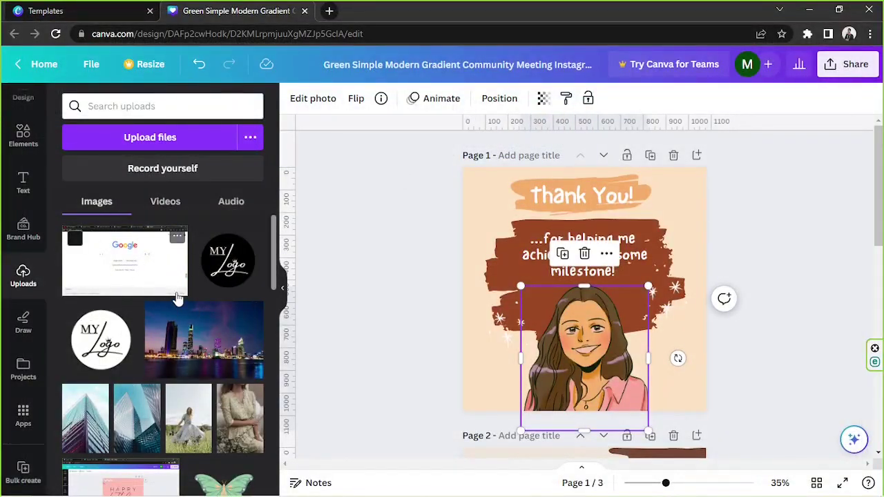
Delete the cartoon portrait from the page while browsing the uploaded images for the thumbs-up bitmoji.
scroll(177, 297, down, 1)
scroll(177, 296, down, 3)
scroll(177, 296, down, 4)
scroll(179, 294, down, 2)
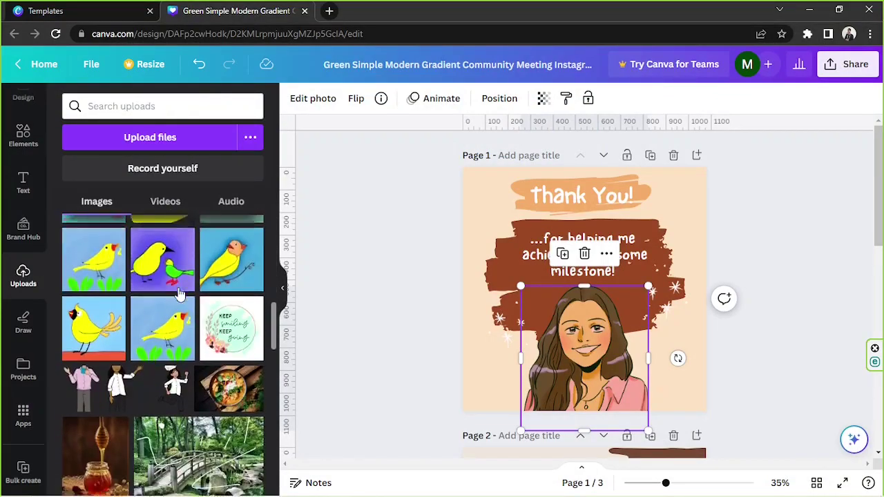
scroll(179, 294, down, 1)
scroll(179, 290, down, 2)
scroll(178, 290, down, 2)
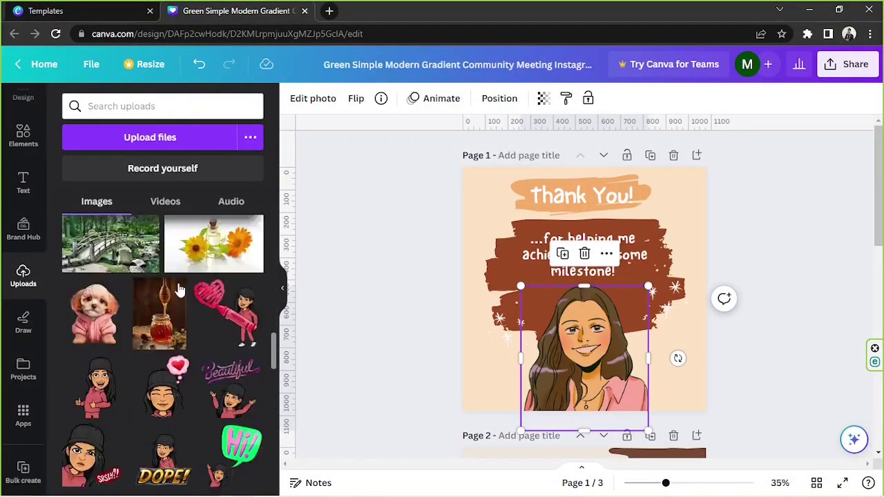
scroll(179, 290, down, 2)
scroll(179, 291, down, 2)
scroll(179, 290, up, 2)
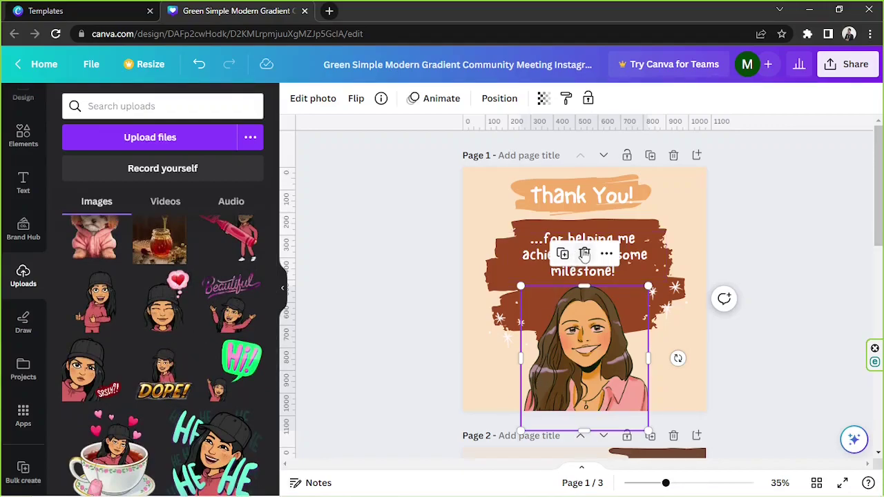
click(584, 254)
scroll(123, 419, up, 1)
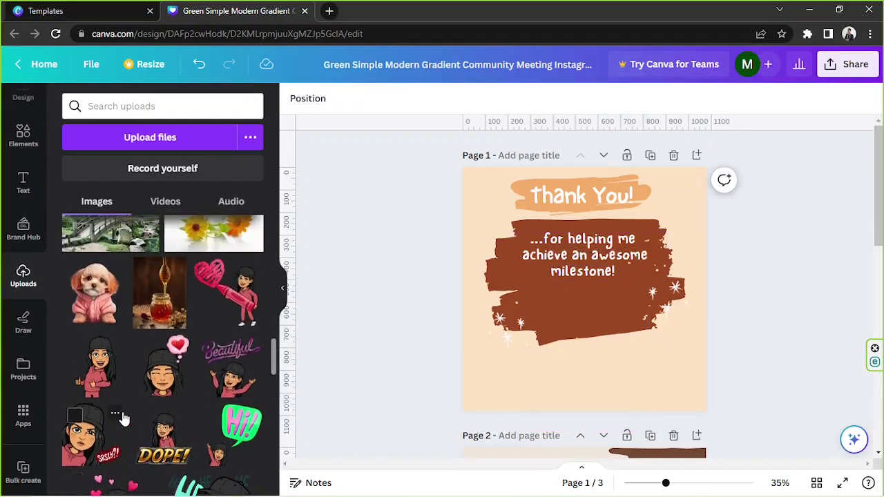
scroll(243, 314, down, 1)
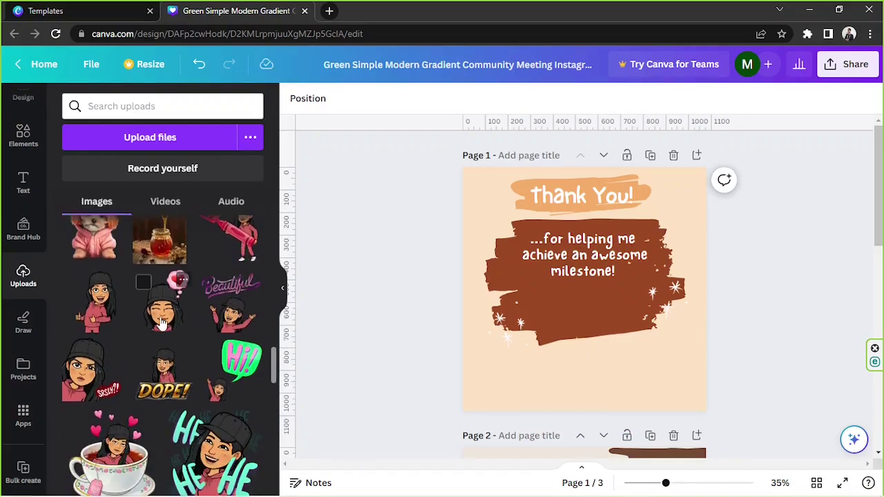
scroll(254, 308, up, 1)
scroll(253, 308, up, 1)
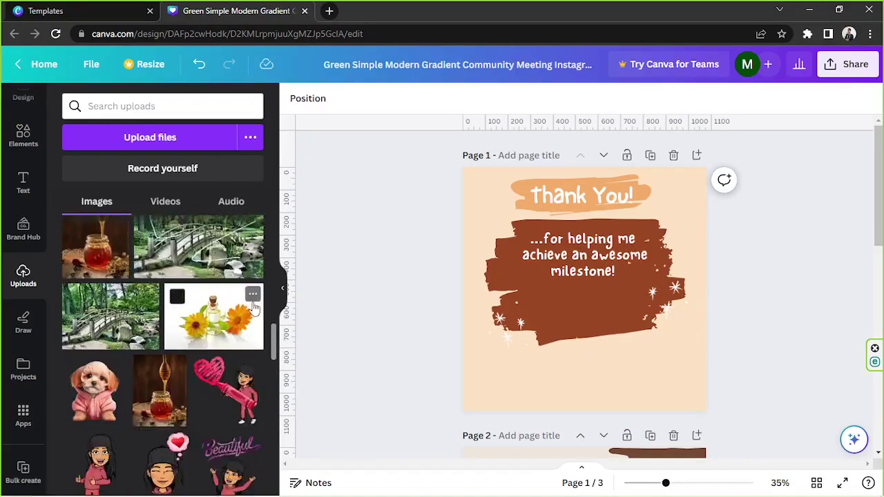
scroll(253, 309, down, 1)
Add the thumbs-up bitmoji, then size and position it beneath the quote.
click(90, 384)
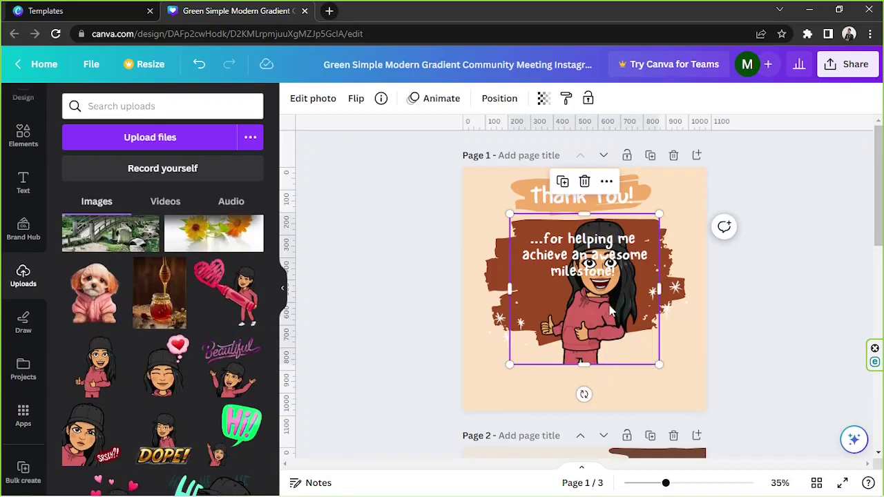
drag(606, 307, 604, 372)
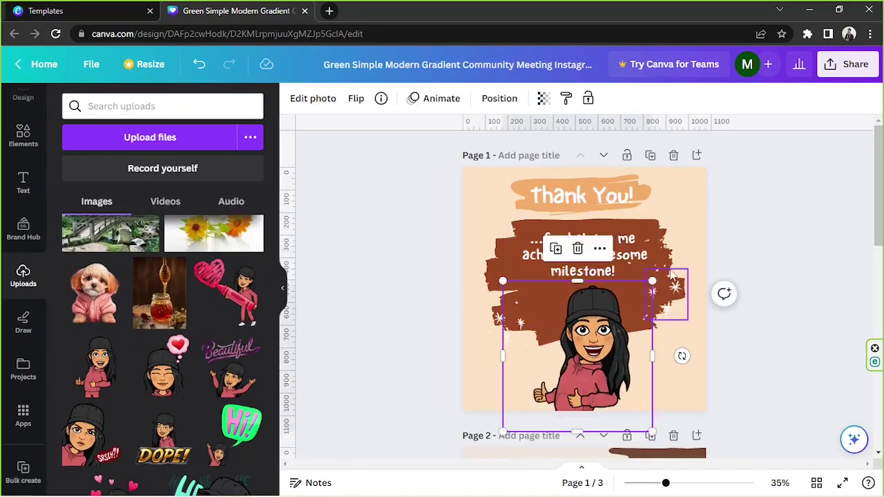
drag(653, 281, 683, 264)
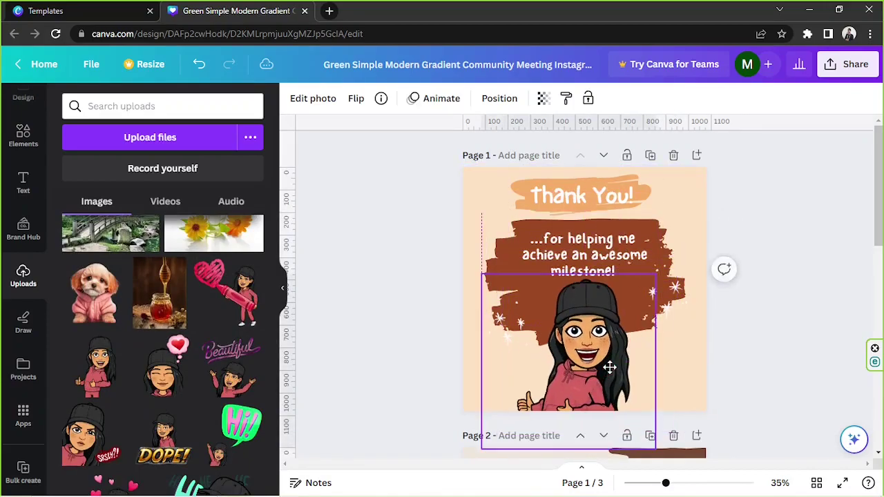
drag(635, 345, 613, 364)
drag(660, 268, 641, 288)
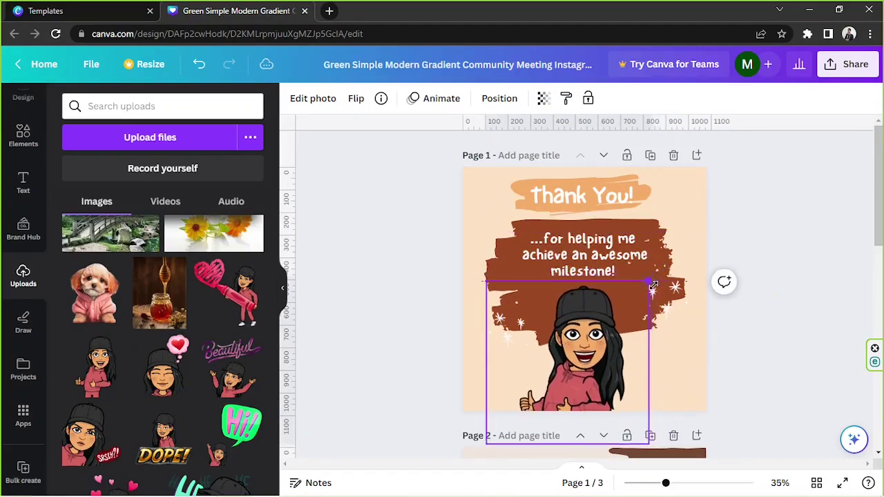
drag(579, 350, 588, 347)
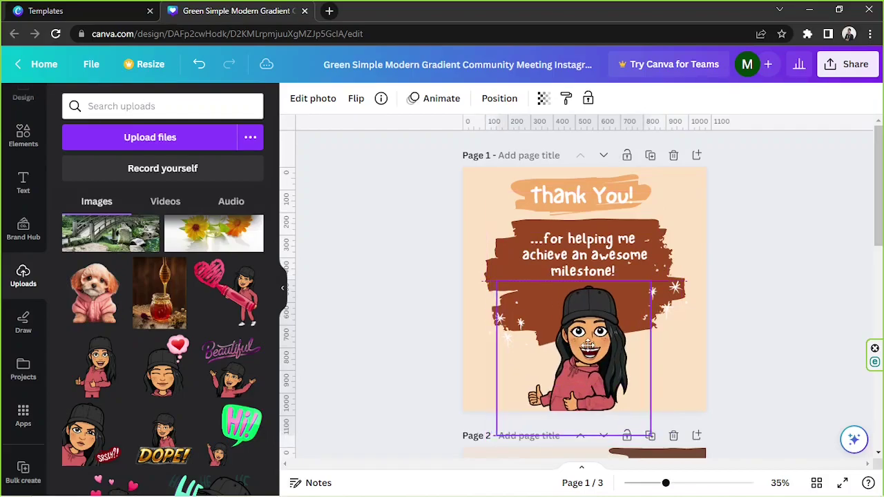
drag(588, 344, 588, 338)
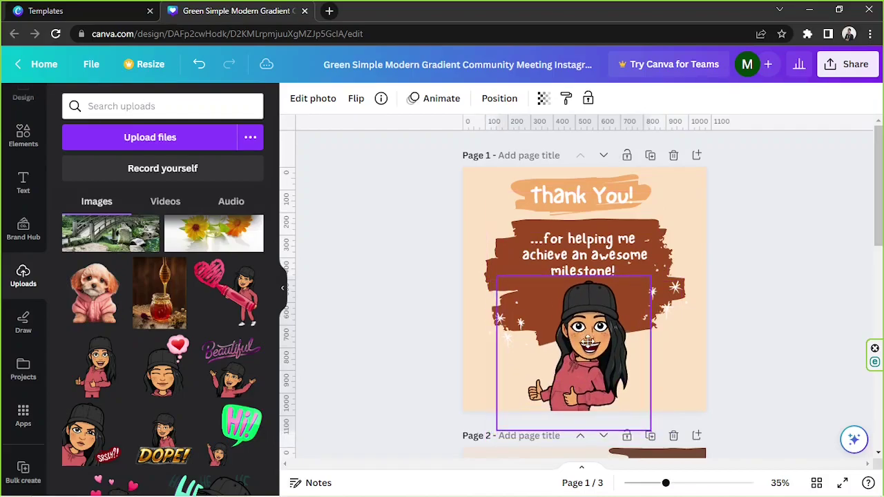
Delete the sparkle graphic on the right side of the page.
click(758, 247)
click(701, 374)
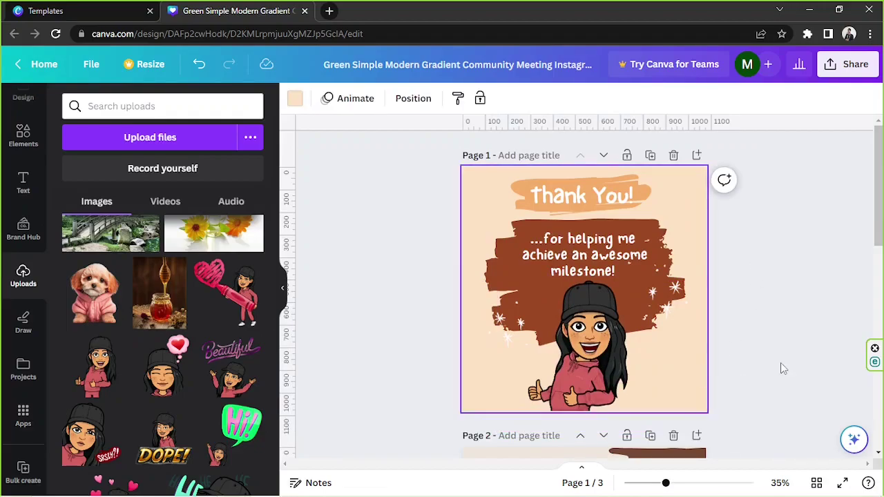
click(667, 294)
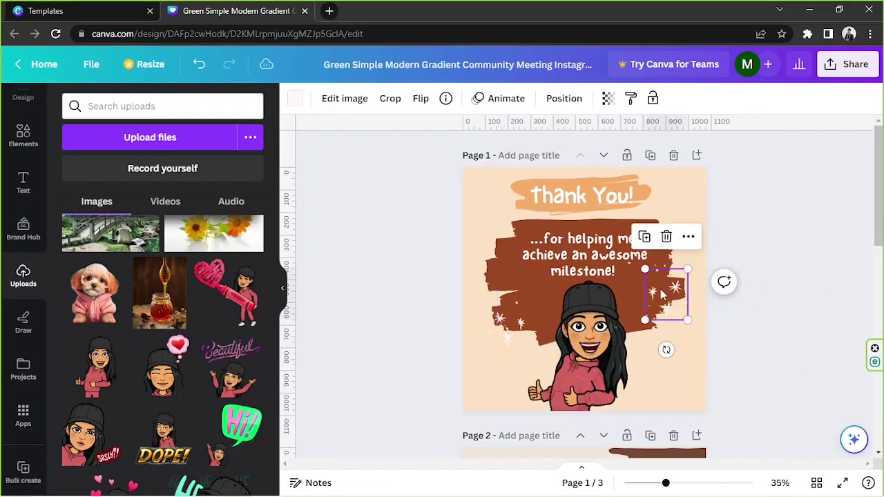
click(667, 238)
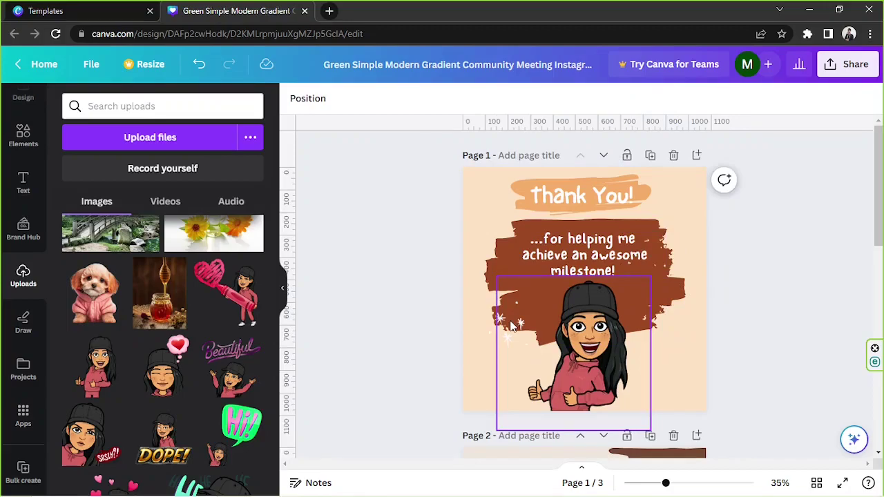
click(511, 326)
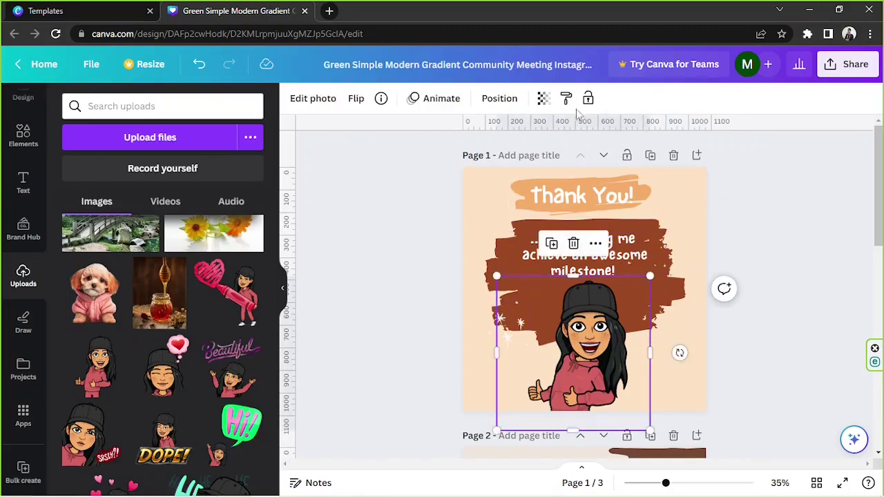
Delete the sparkle graphic to the left of the avatar.
click(506, 100)
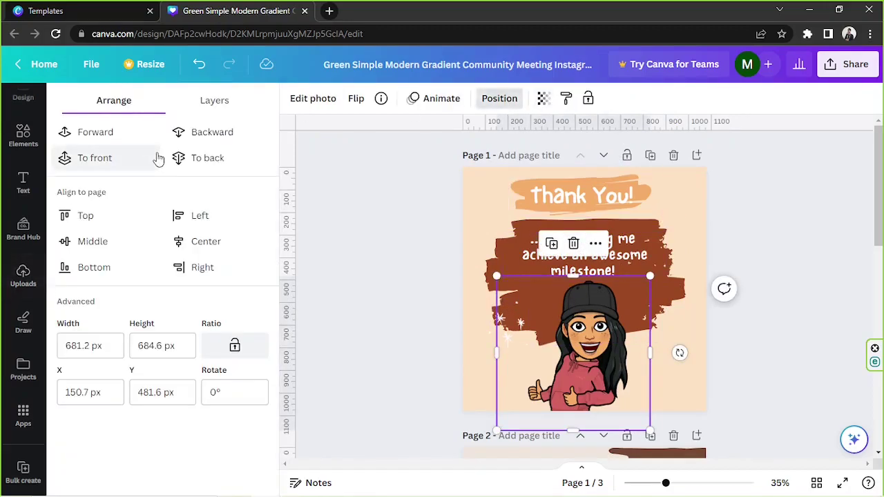
click(341, 286)
click(500, 322)
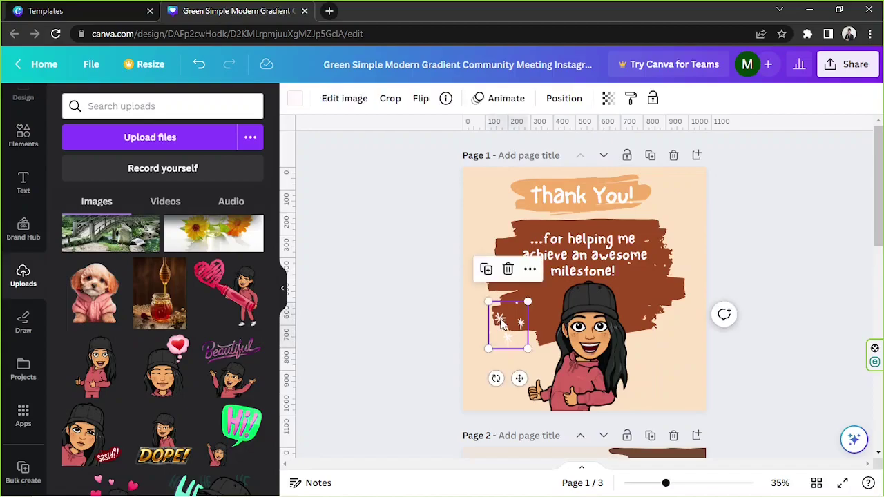
key(Delete)
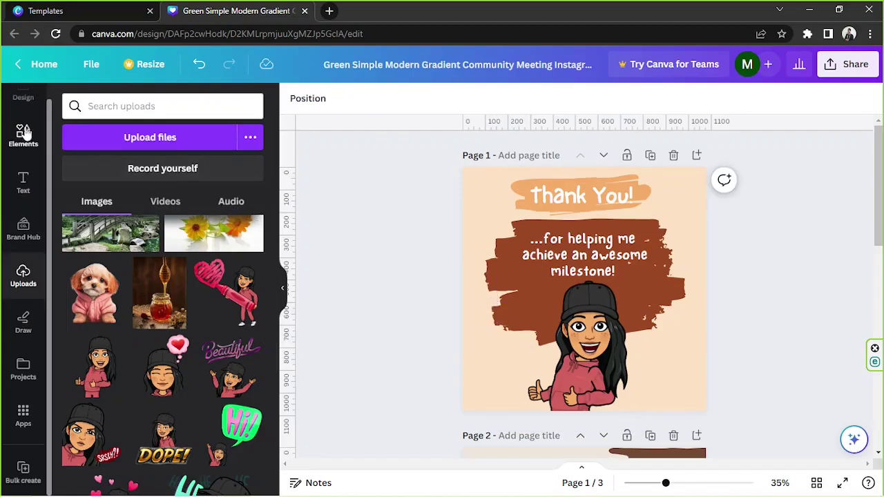
Search the Elements library for 'doodle'.
click(24, 141)
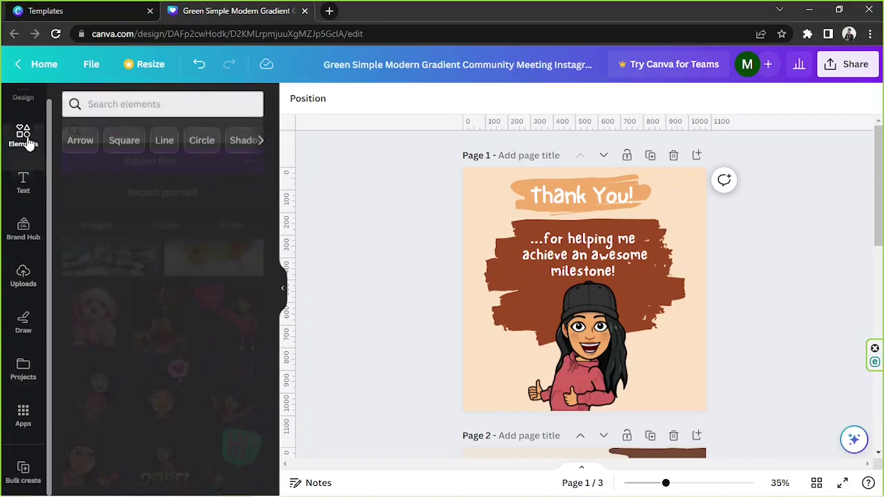
click(125, 106)
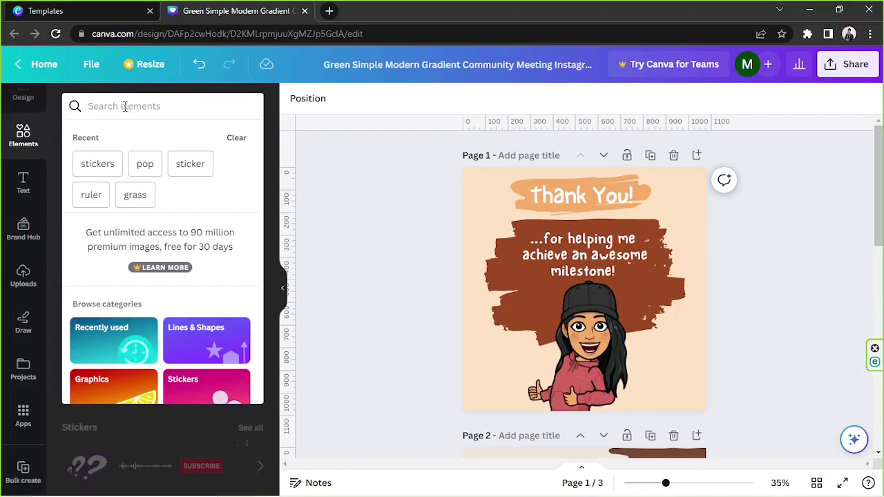
text(doodle)
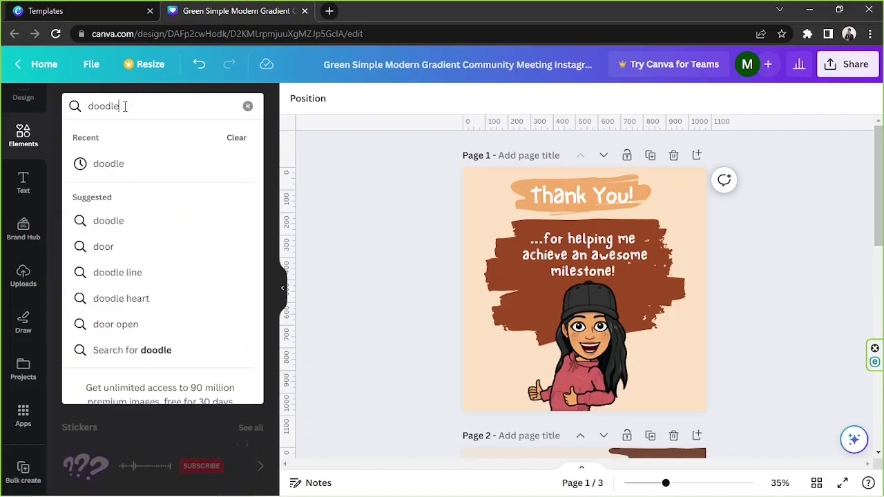
key(Return)
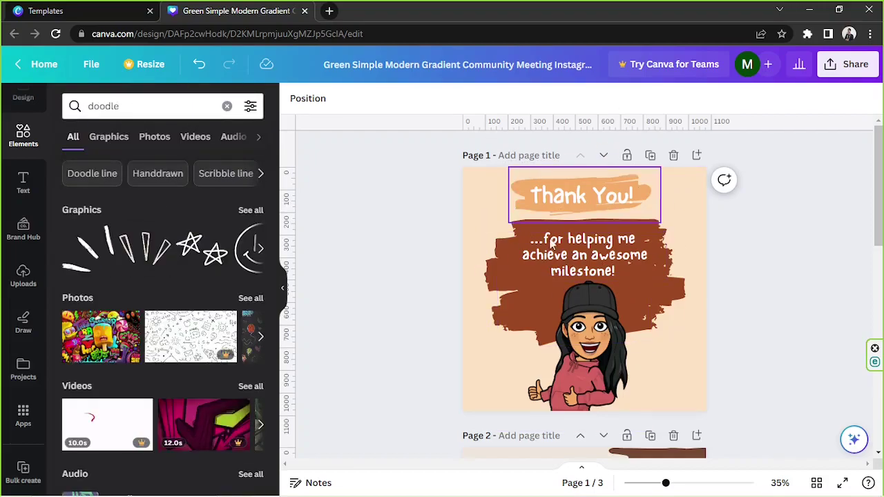
Filter the doodle results to Graphics and scroll through the hand-drawn graphics.
click(111, 137)
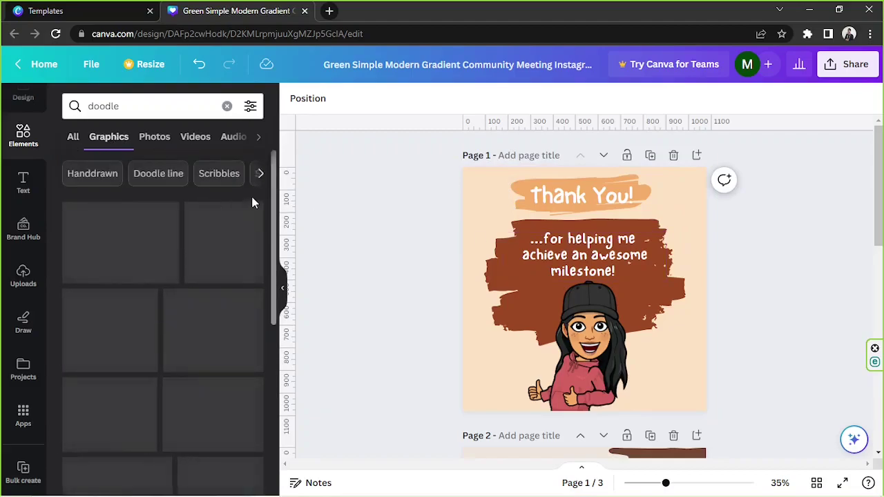
scroll(233, 238, down, 4)
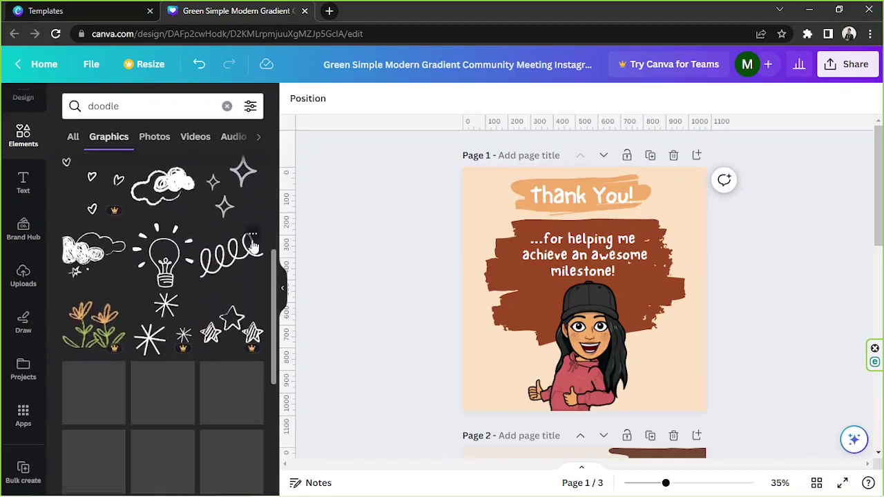
scroll(238, 225, down, 2)
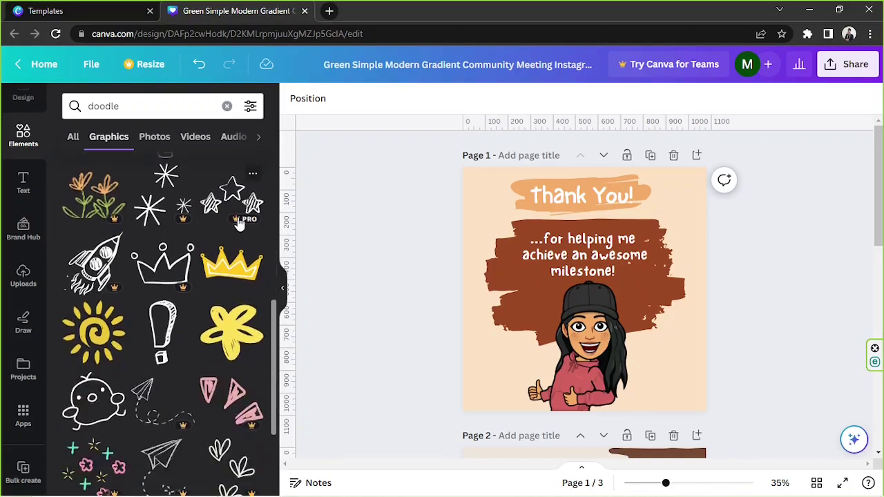
scroll(252, 221, down, 2)
scroll(207, 297, down, 2)
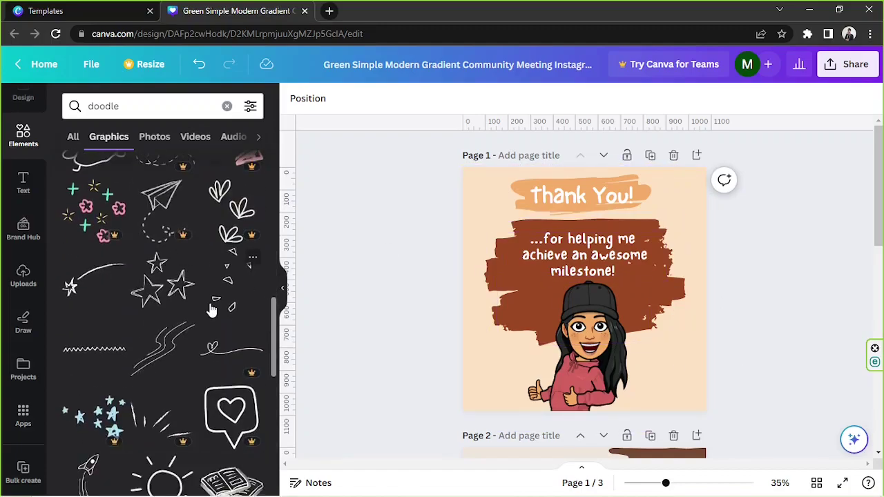
scroll(211, 288, down, 2)
scroll(210, 287, down, 3)
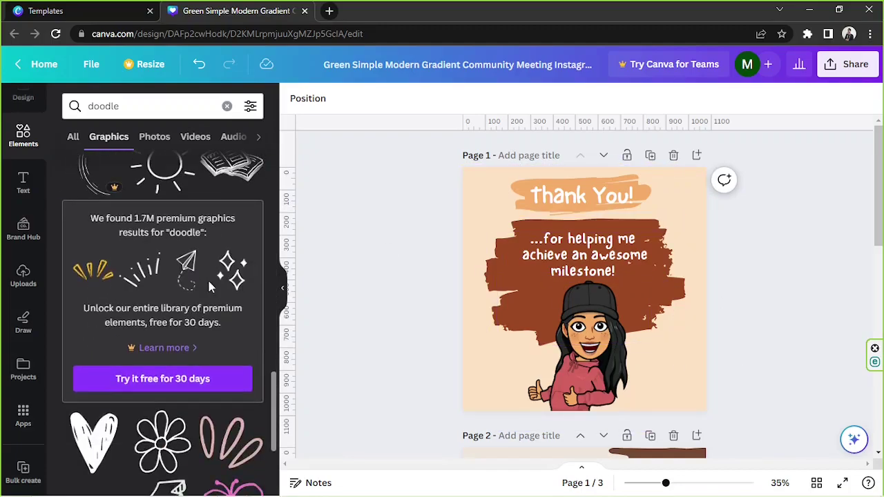
scroll(211, 288, down, 3)
scroll(211, 288, down, 3)
scroll(211, 287, down, 3)
scroll(211, 288, down, 1)
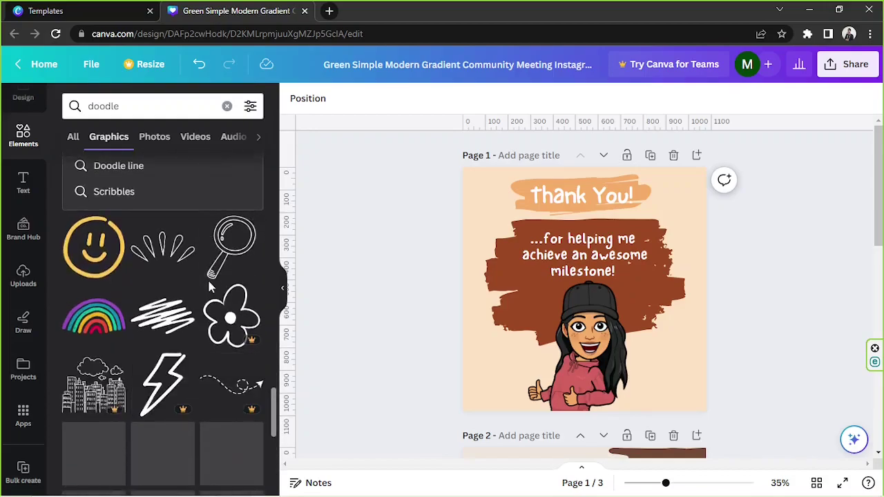
scroll(210, 288, down, 3)
scroll(211, 288, down, 1)
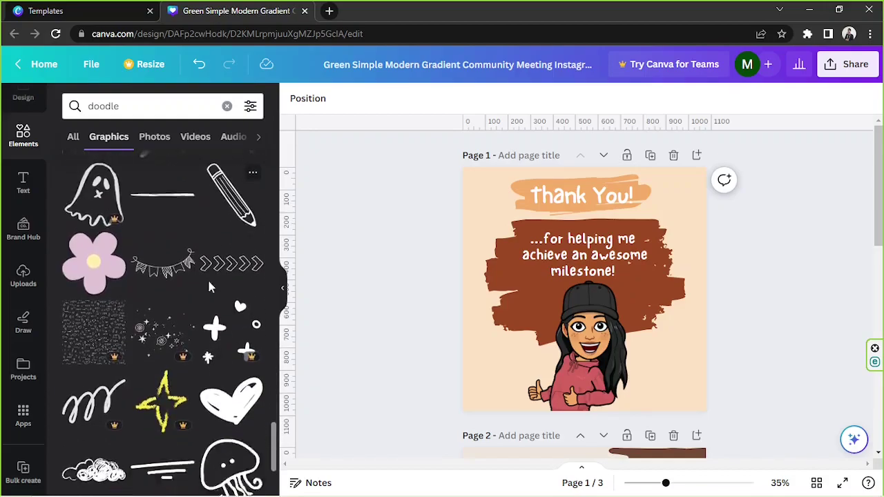
scroll(211, 288, down, 1)
scroll(211, 283, down, 1)
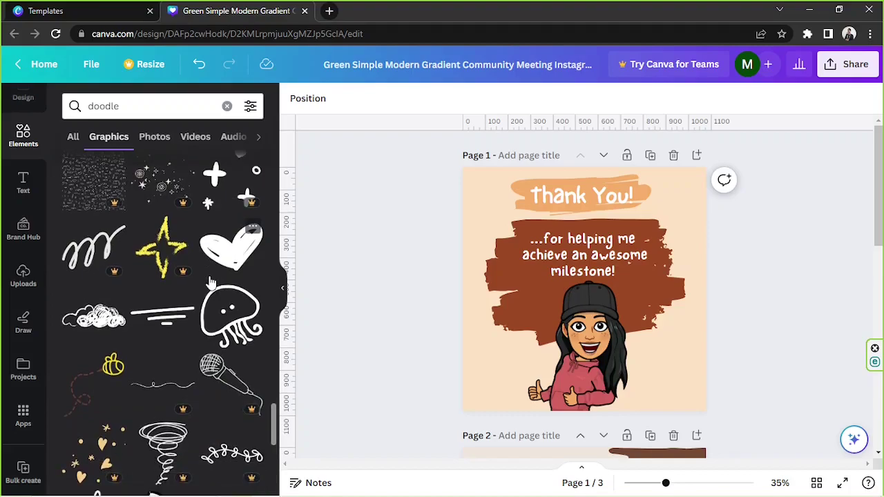
scroll(210, 283, down, 2)
scroll(154, 315, down, 2)
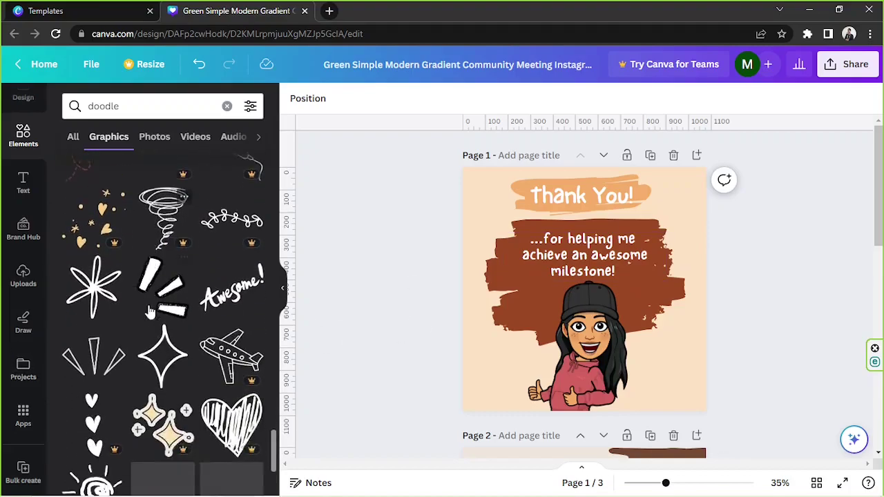
scroll(153, 315, down, 2)
scroll(153, 315, down, 1)
scroll(153, 315, down, 1)
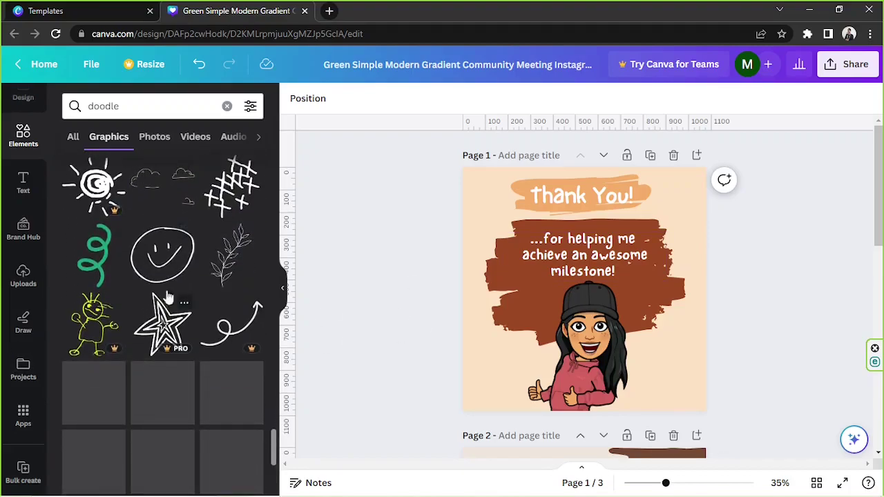
scroll(224, 257, down, 2)
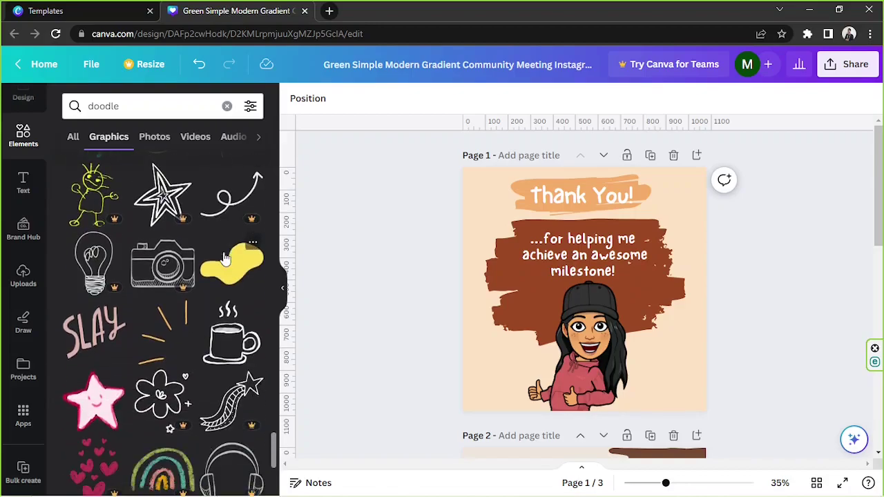
scroll(224, 256, down, 1)
scroll(225, 256, down, 2)
scroll(224, 257, down, 1)
scroll(224, 257, down, 2)
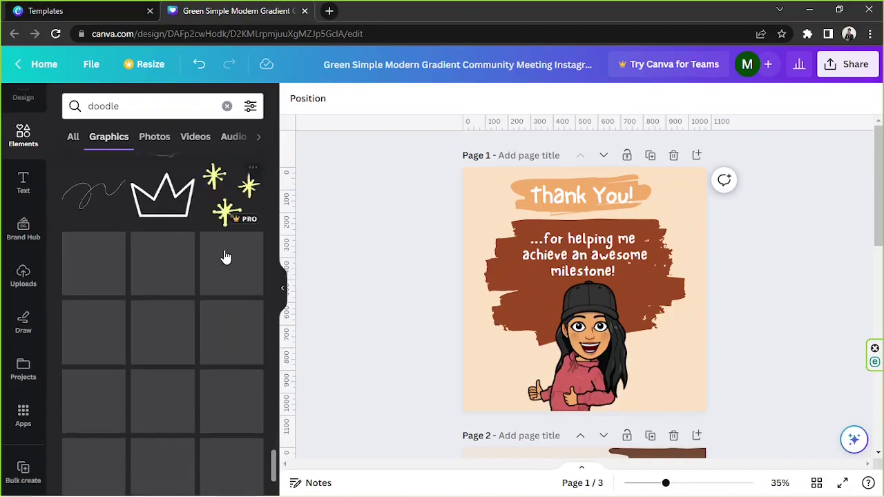
scroll(225, 257, up, 2)
scroll(224, 256, down, 1)
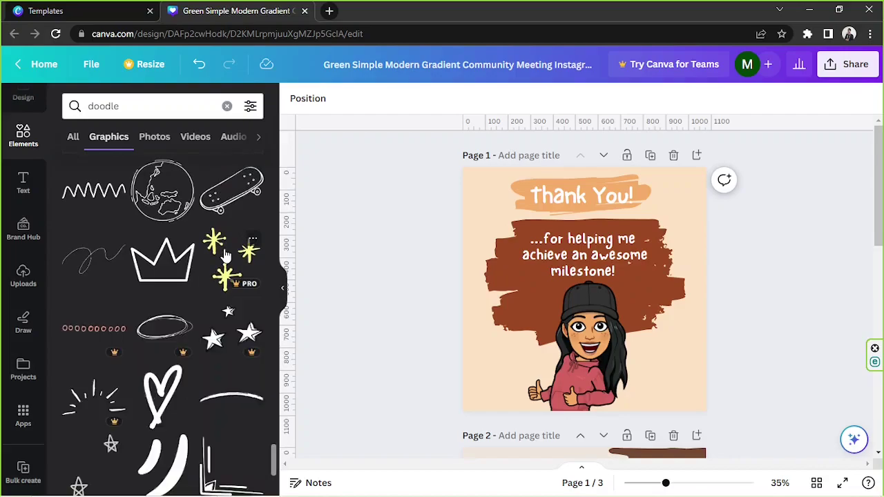
scroll(207, 201, down, 3)
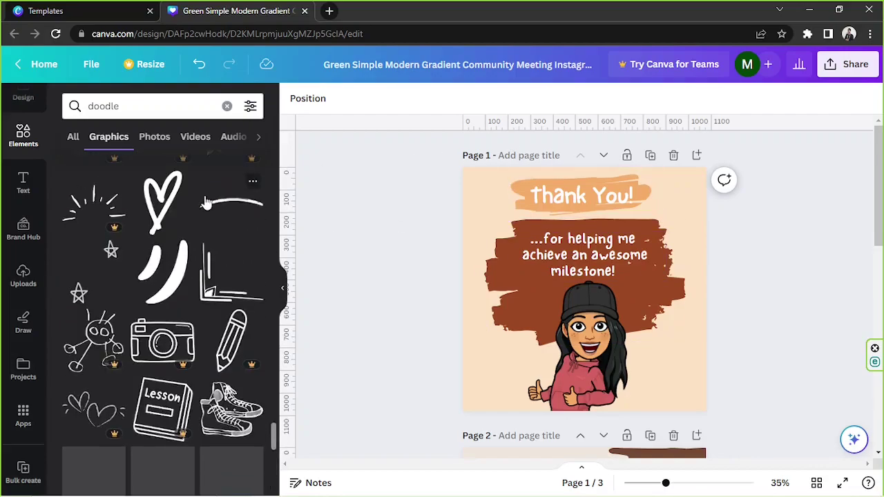
scroll(145, 207, down, 2)
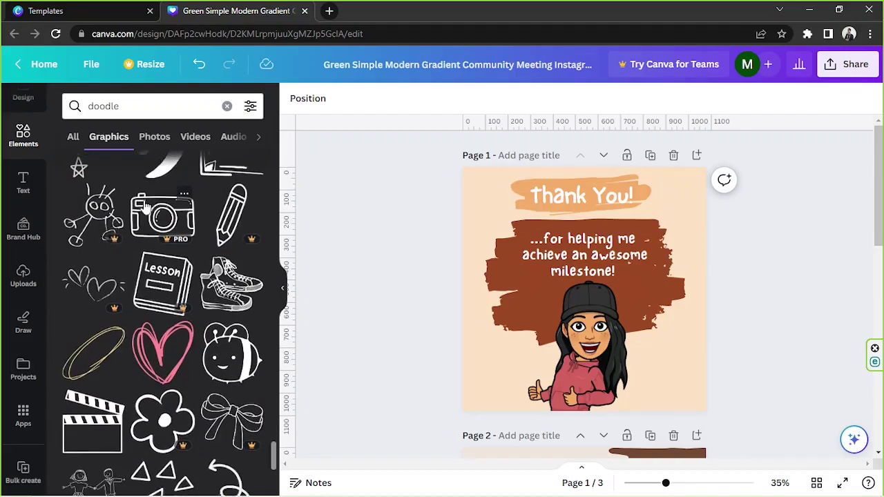
scroll(145, 207, down, 1)
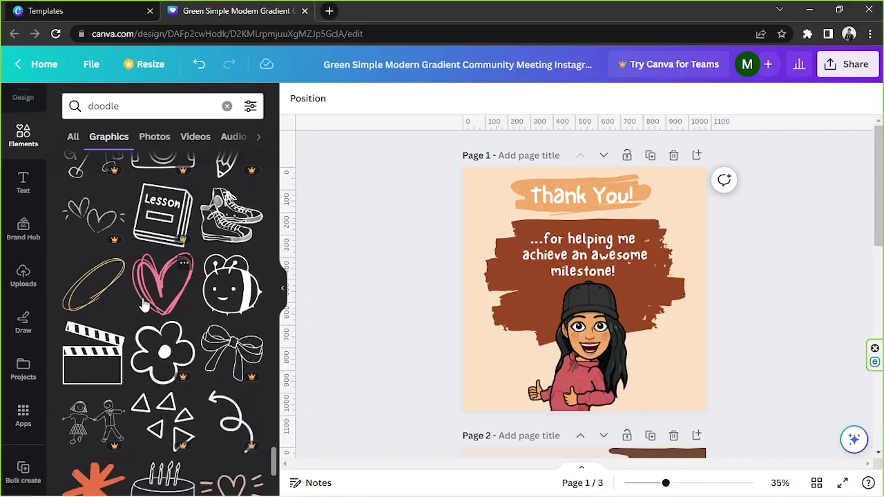
Add a pink heart doodle to the page, shrink it, then delete it.
drag(163, 283, 571, 316)
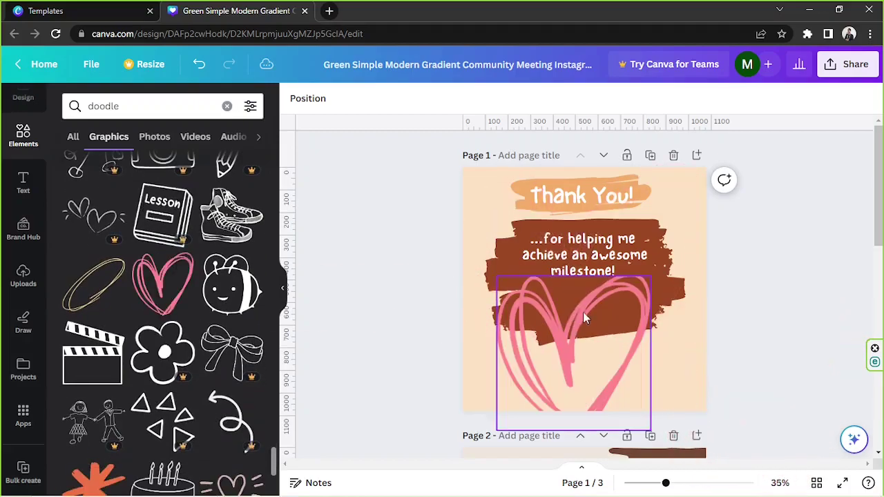
key(ctrl+z)
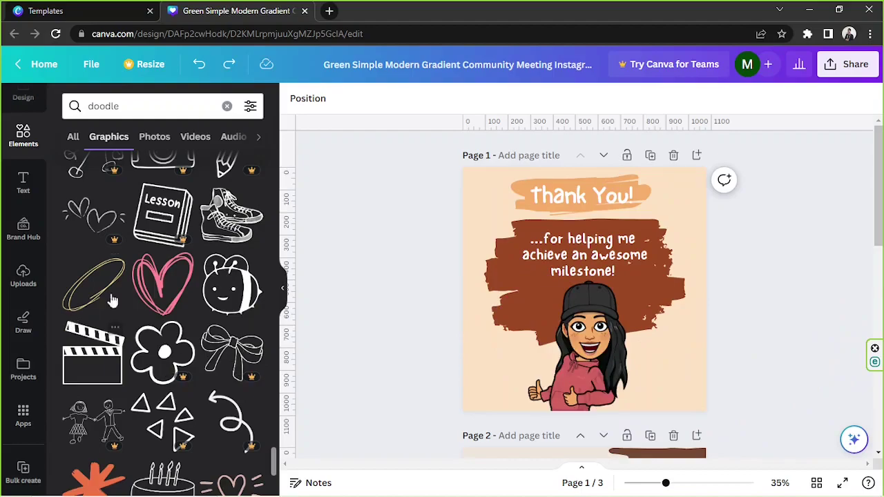
key(ctrl+y)
mouse_move(679, 191)
mouse_down()
mouse_move(550, 344)
mouse_move(467, 376)
mouse_up()
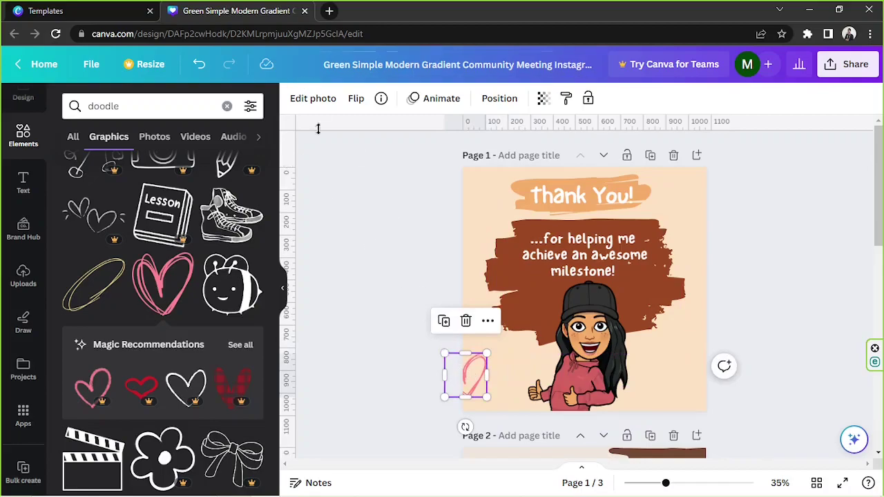
click(466, 321)
scroll(168, 258, down, 3)
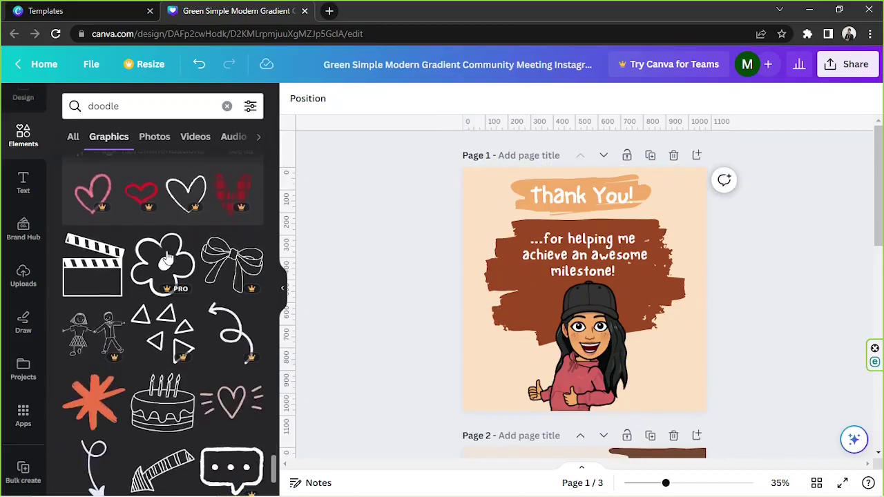
scroll(187, 227, down, 2)
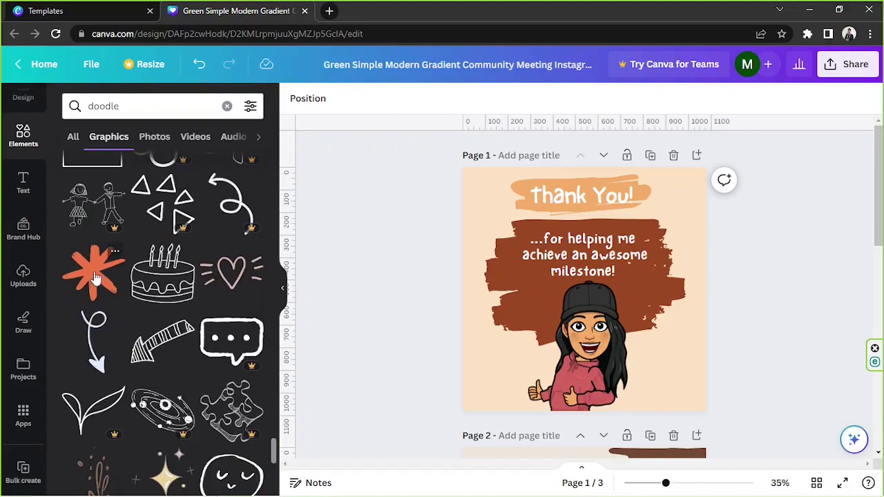
scroll(123, 272, down, 1)
scroll(126, 268, down, 3)
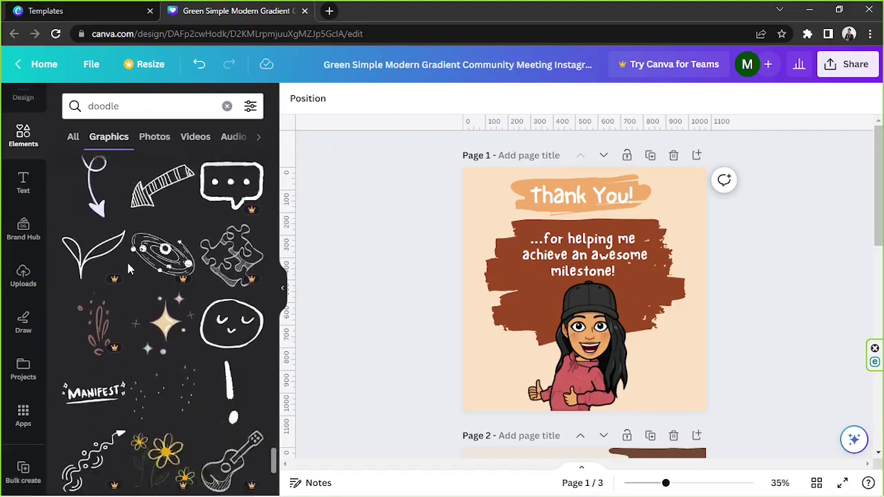
Place a sparkle doodle at the lower right, recolour it #f0f4f8, then delete it.
mouse_move(152, 238)
mouse_down()
mouse_move(621, 338)
mouse_move(674, 383)
mouse_up()
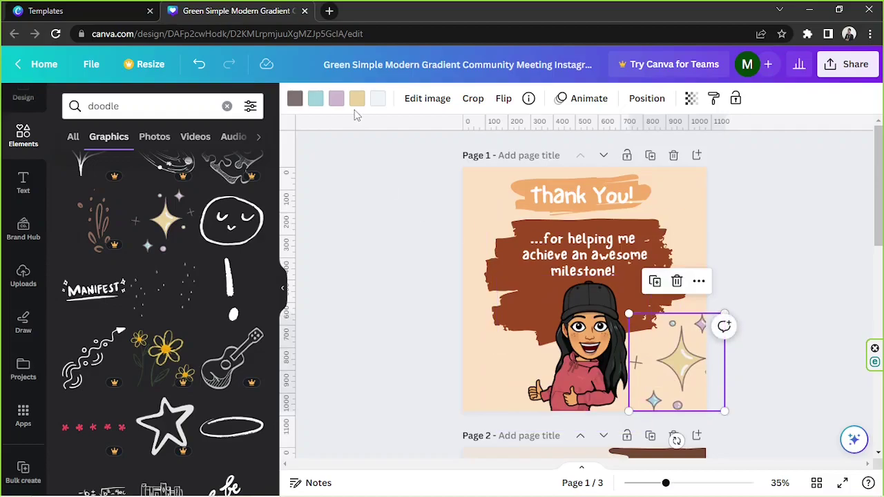
click(295, 99)
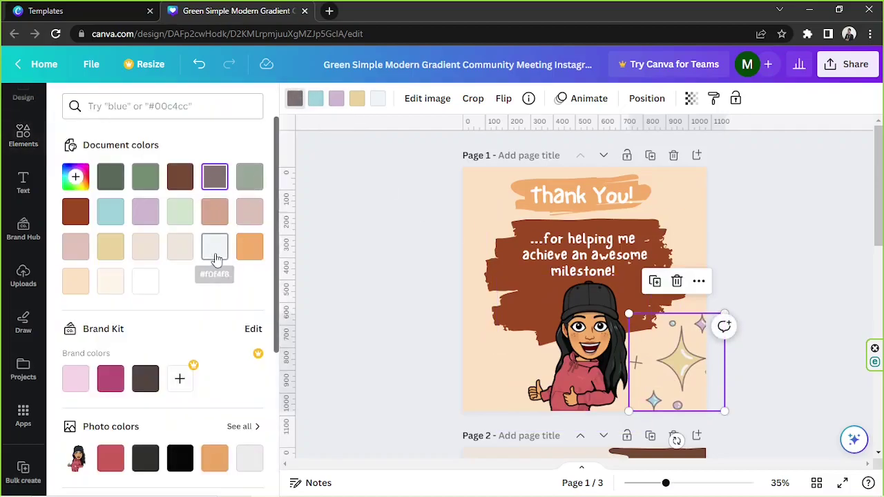
click(215, 257)
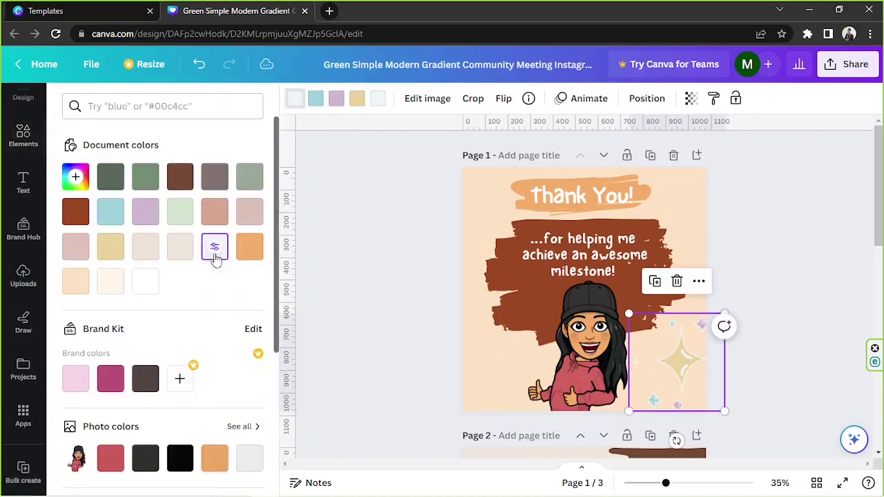
click(677, 281)
scroll(158, 225, down, 1)
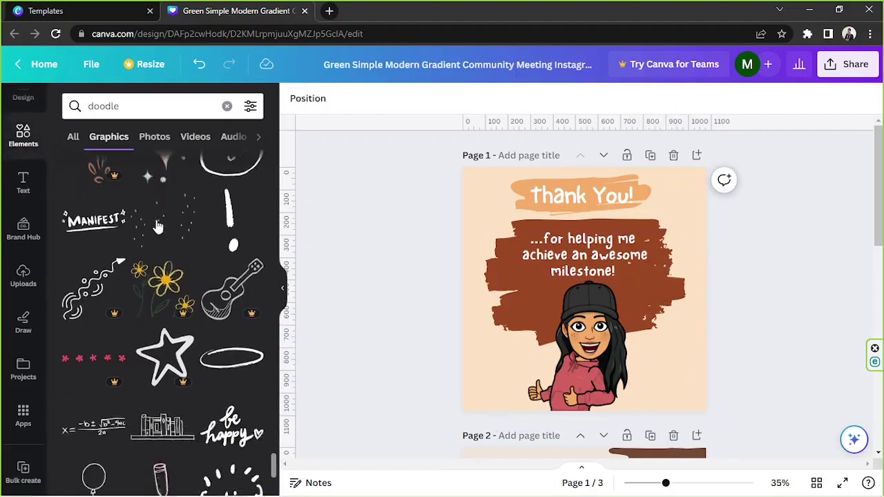
scroll(157, 225, down, 2)
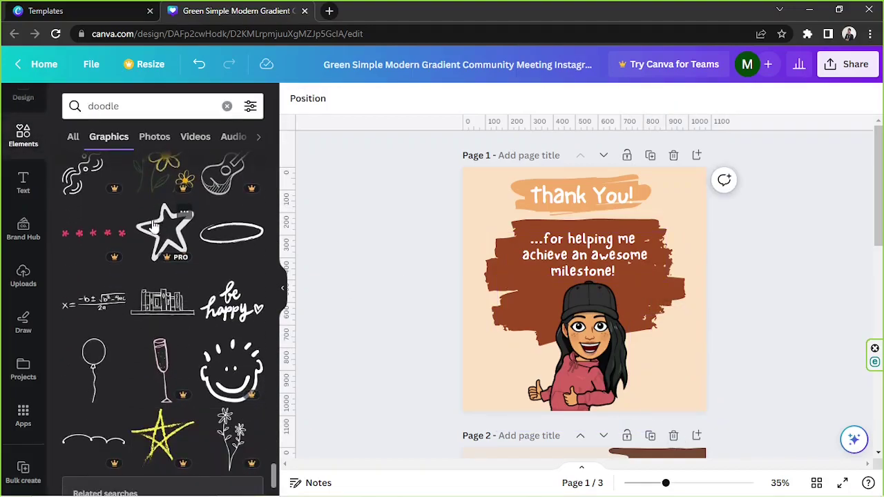
Search elements for 'balloons' and browse the balloon graphics.
scroll(153, 228, down, 3)
click(142, 105)
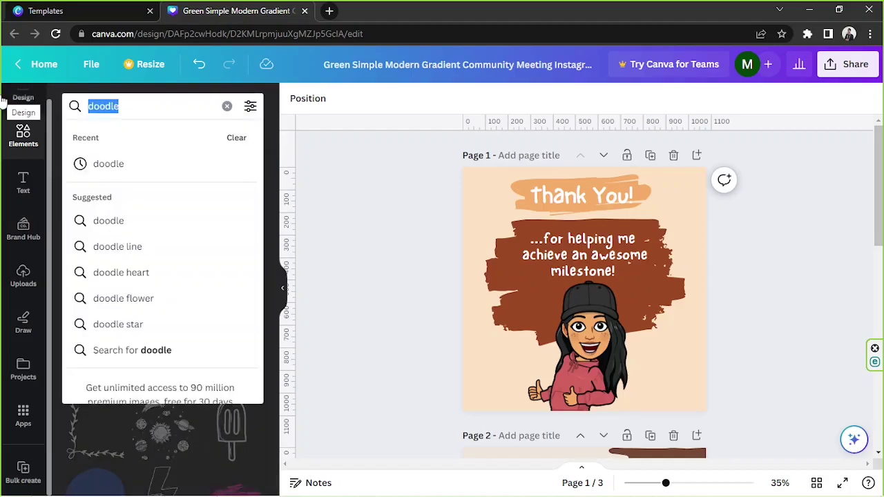
text(balloo)
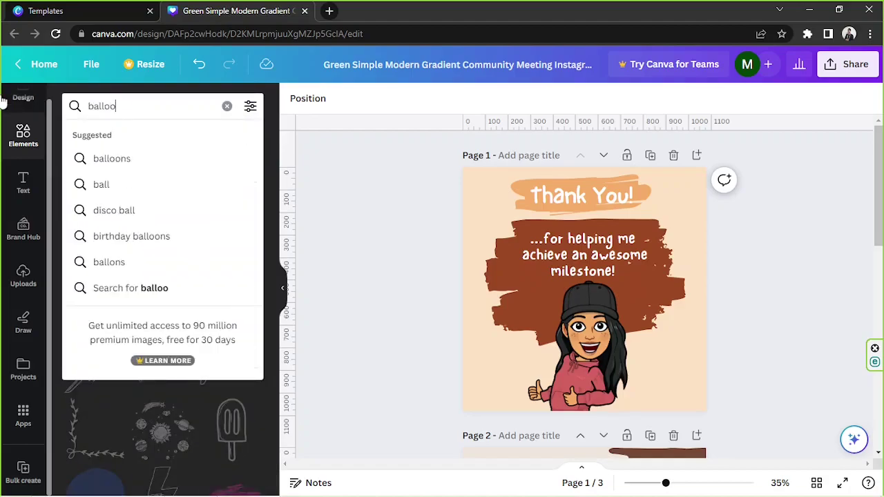
text(ns)
key(Return)
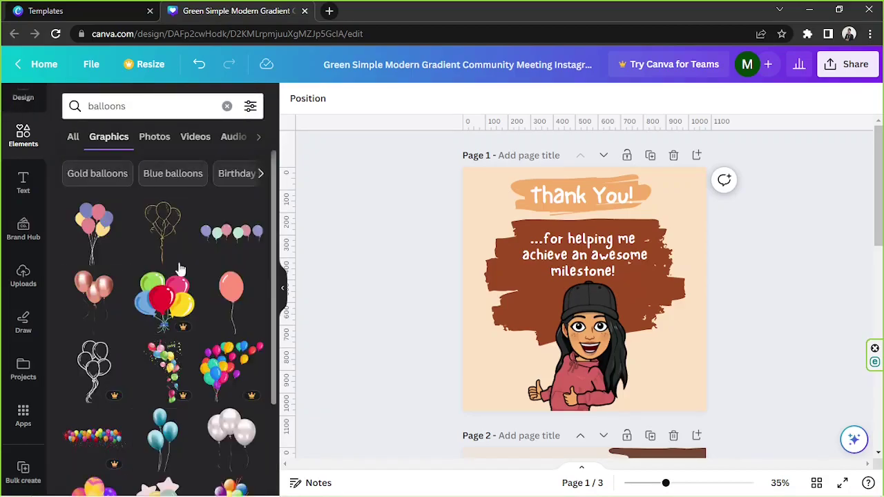
scroll(178, 268, down, 1)
scroll(179, 268, down, 1)
scroll(178, 268, down, 2)
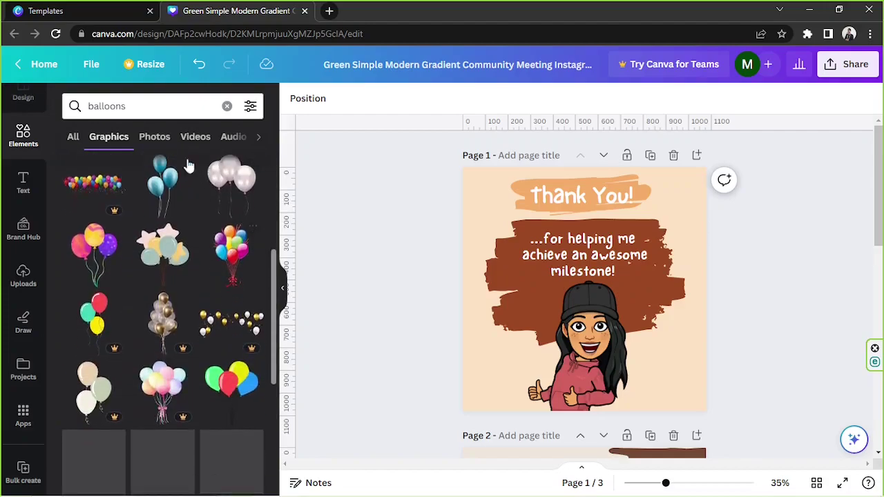
click(132, 113)
Add a colourful confetti graphic and enlarge it to cover the whole Thank You post.
text(confetti)
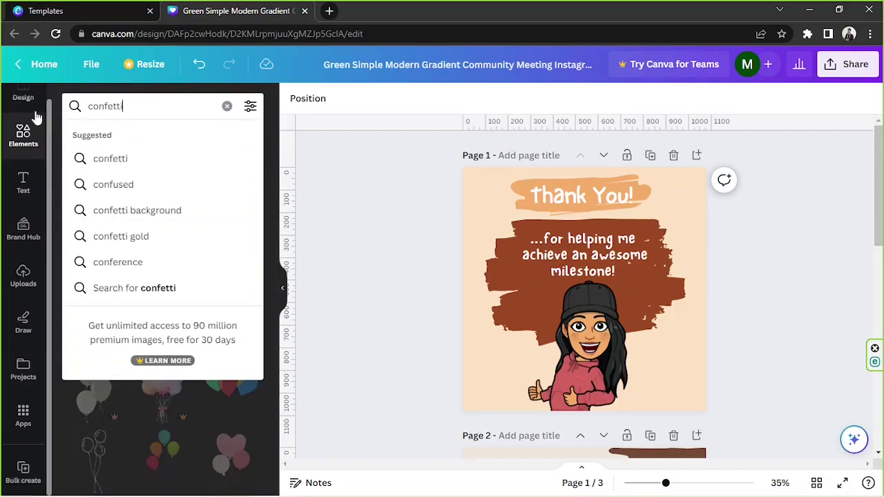
key(Return)
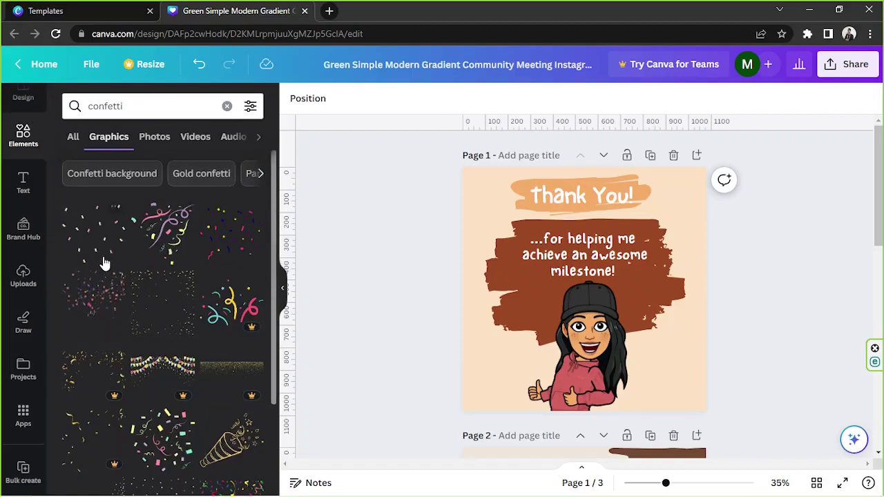
click(231, 256)
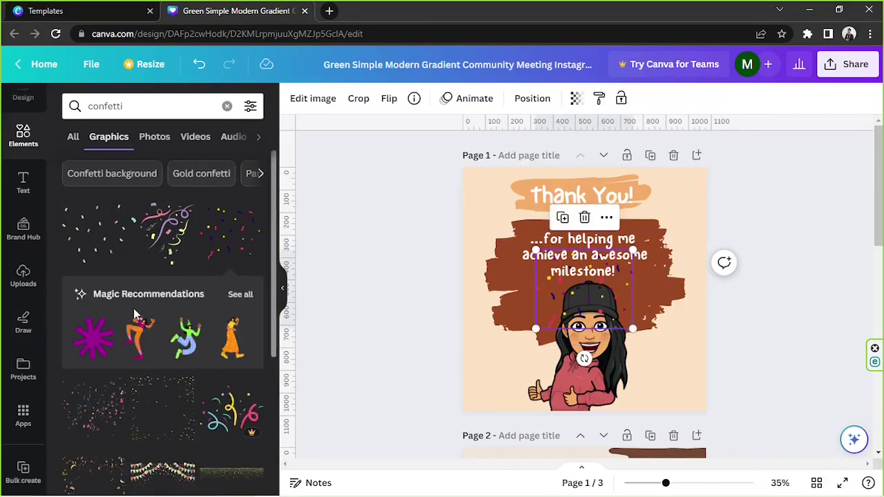
drag(632, 327, 780, 449)
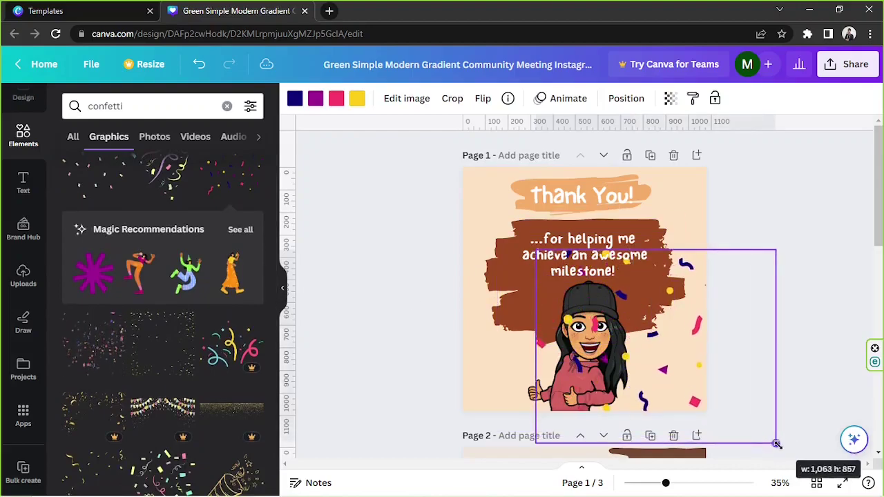
drag(680, 371, 585, 277)
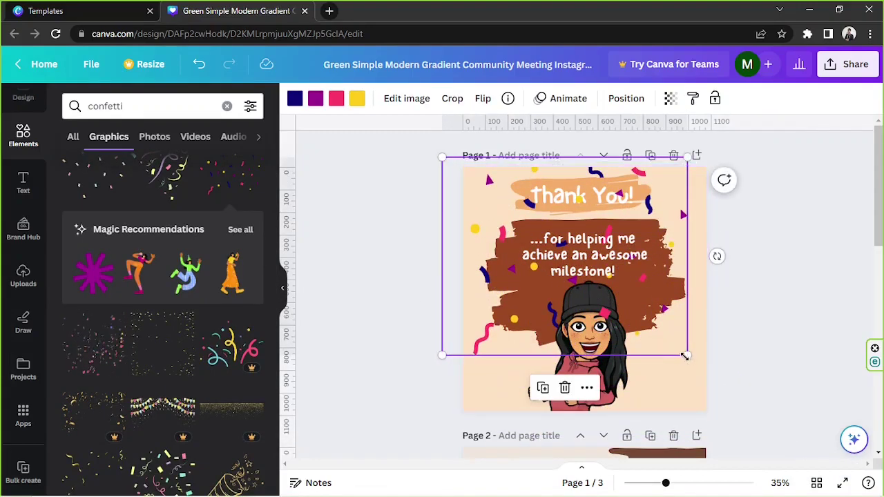
drag(686, 355, 758, 423)
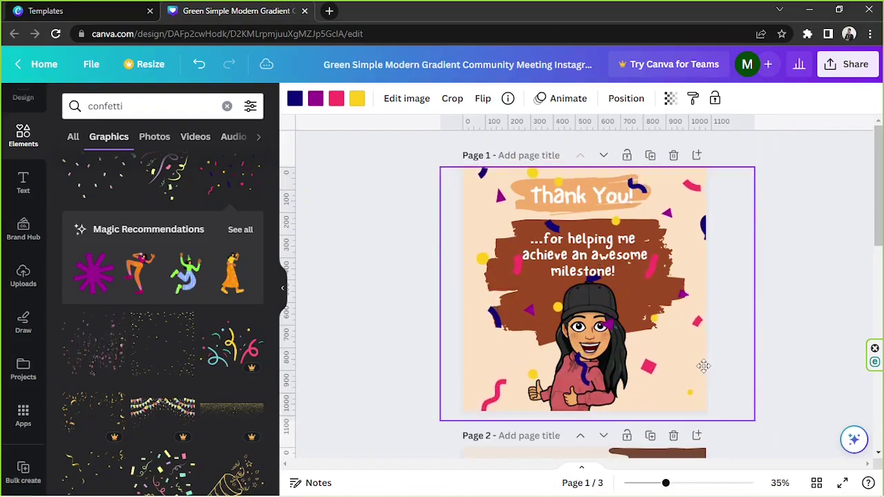
drag(704, 364, 698, 365)
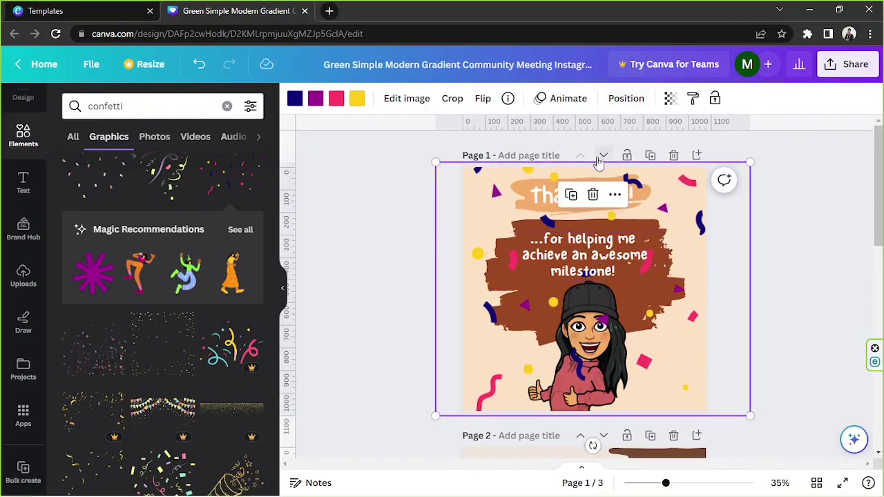
Recolour the yellow confetti a brighter yellow, fine-tuned in the colour picker.
click(617, 100)
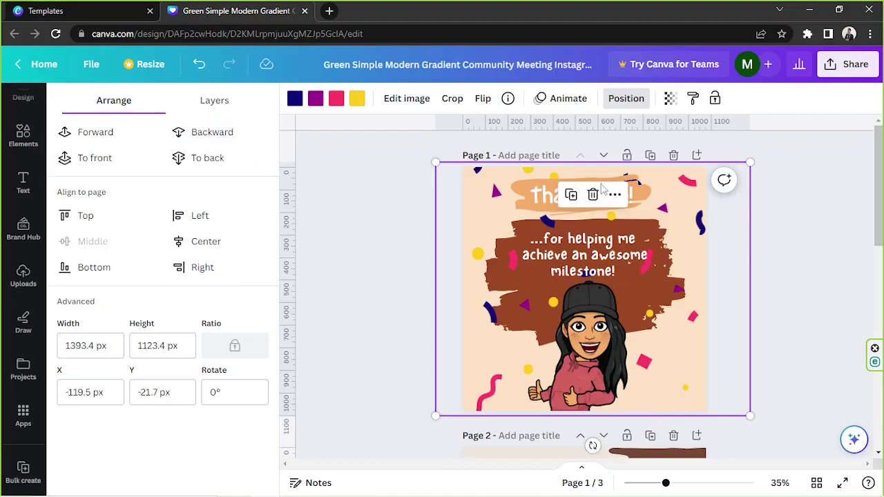
click(355, 100)
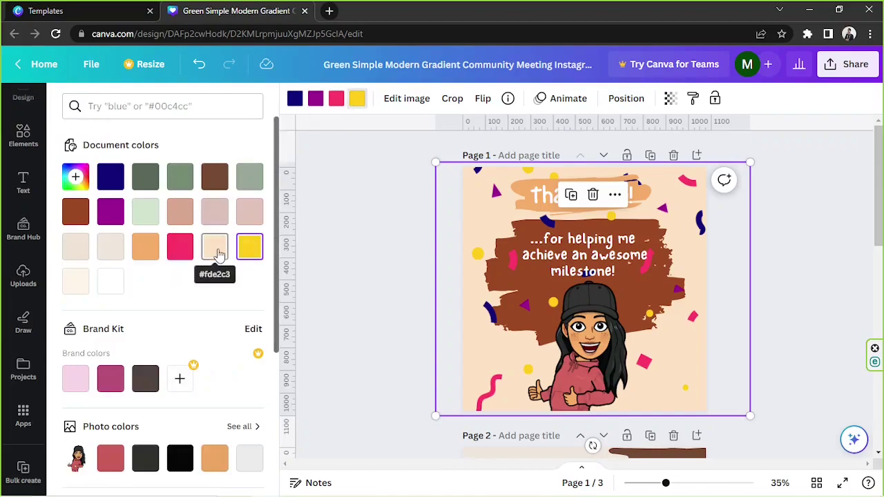
click(215, 250)
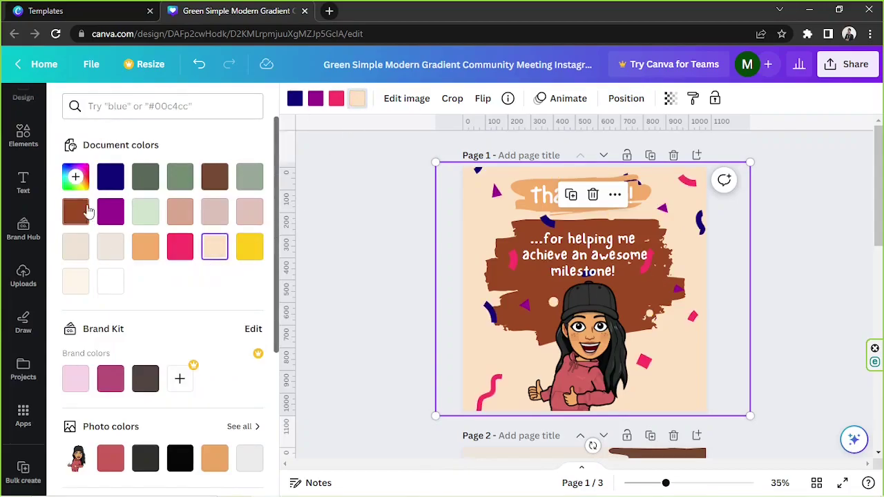
click(145, 249)
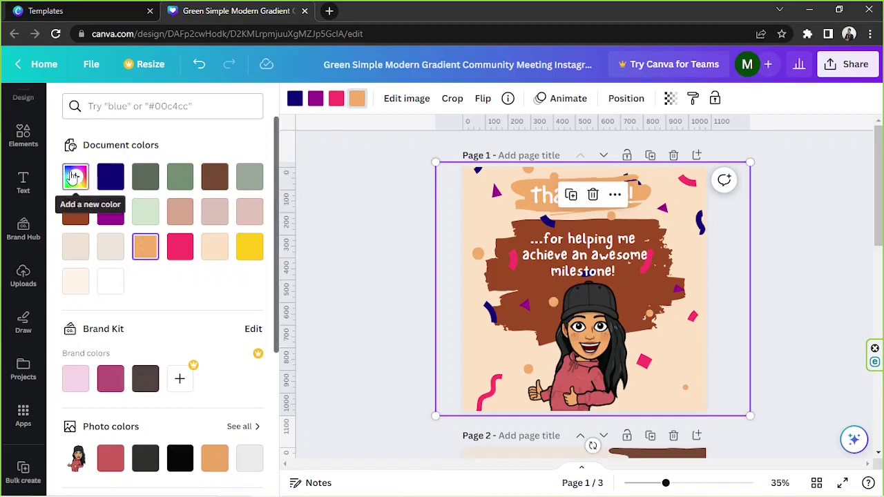
scroll(173, 339, down, 2)
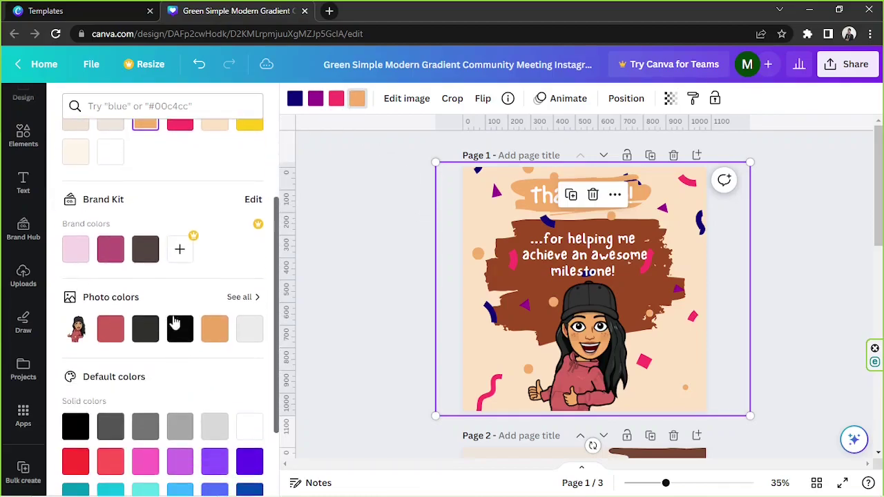
click(111, 329)
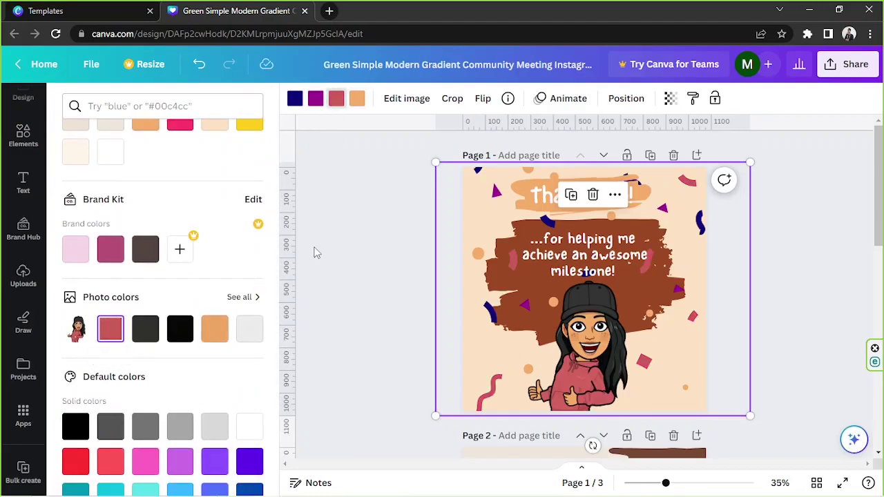
scroll(237, 262, up, 2)
click(249, 247)
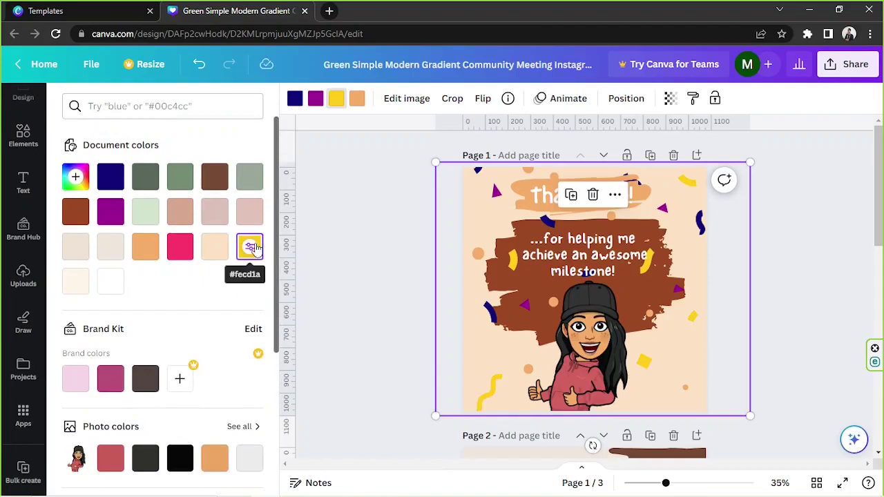
click(75, 177)
mouse_move(198, 217)
mouse_down()
mouse_move(213, 221)
mouse_move(216, 206)
mouse_up()
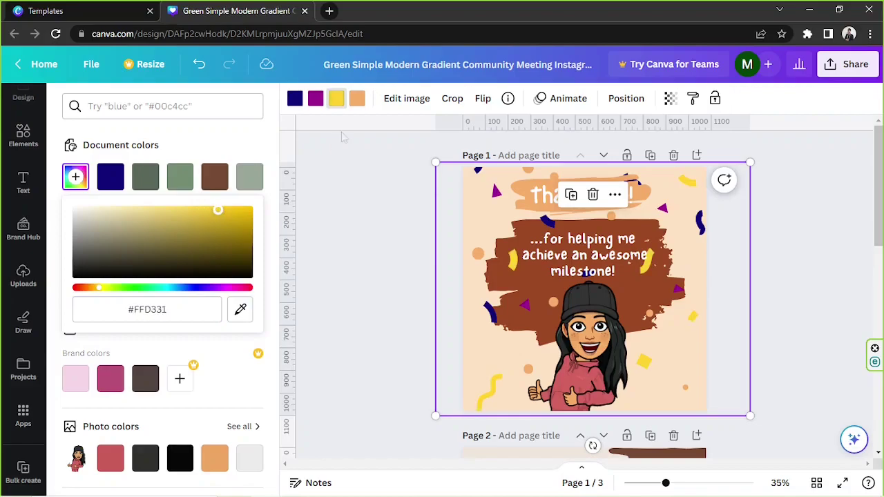
Turn the purple confetti magenta and the navy confetti a vivid light cyan.
click(316, 98)
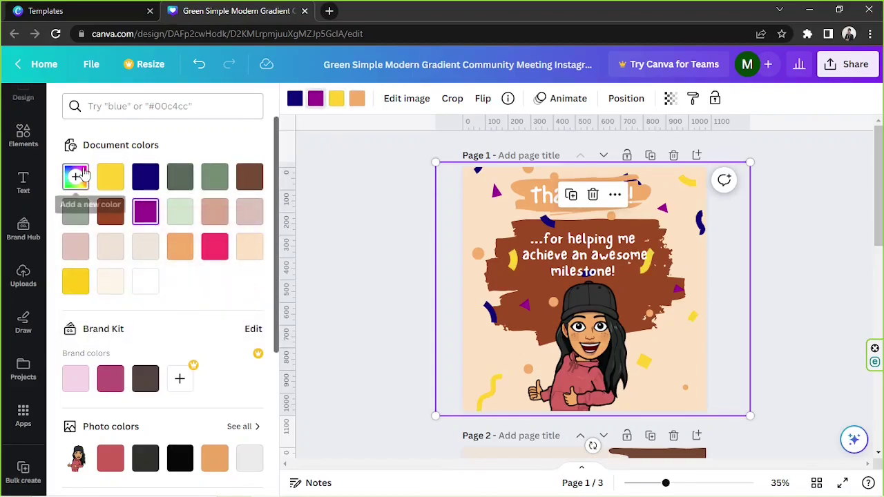
click(112, 380)
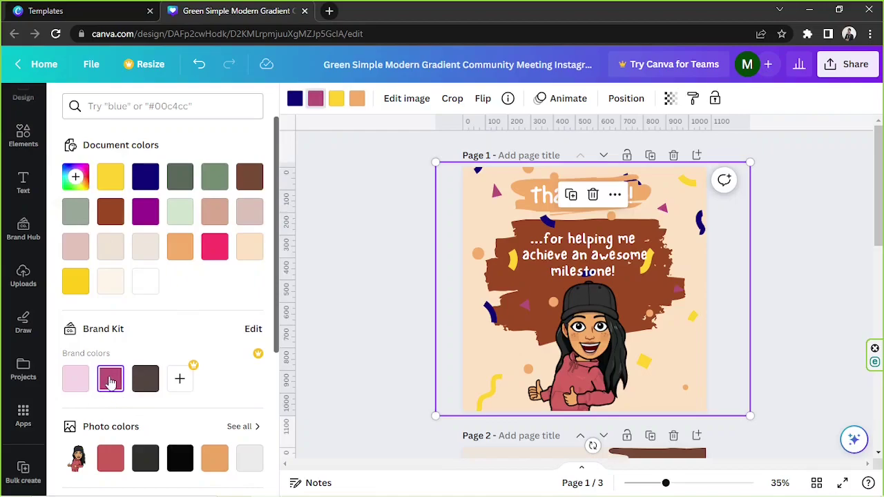
click(295, 100)
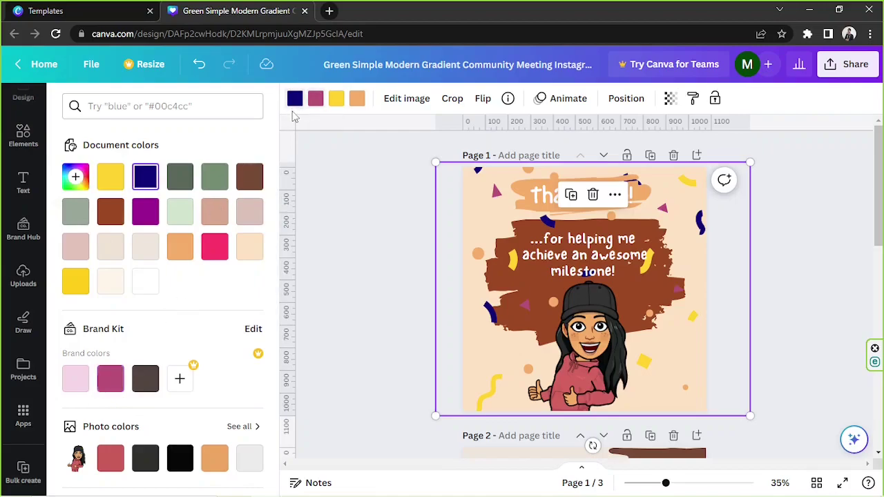
scroll(96, 221, down, 3)
click(145, 396)
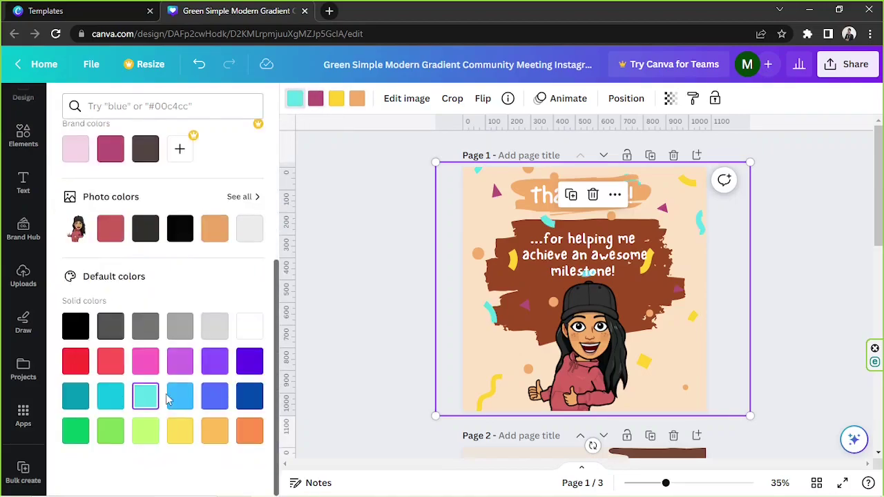
scroll(103, 276, up, 3)
click(76, 176)
drag(128, 209, 159, 209)
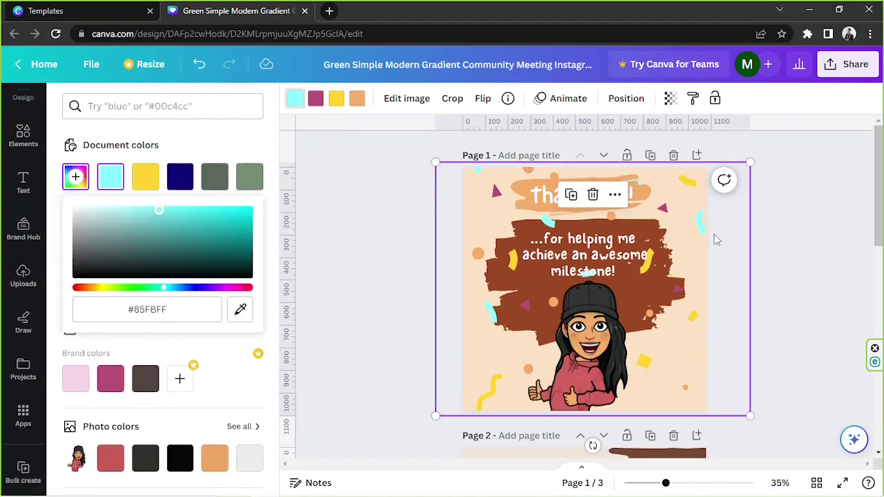
Hide the side panel and nudge the cartoon avatar slightly up and right.
click(844, 239)
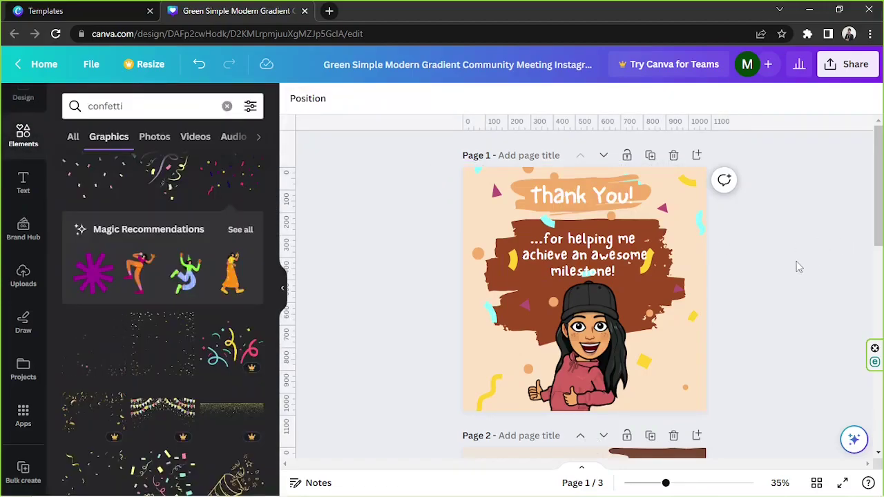
click(284, 294)
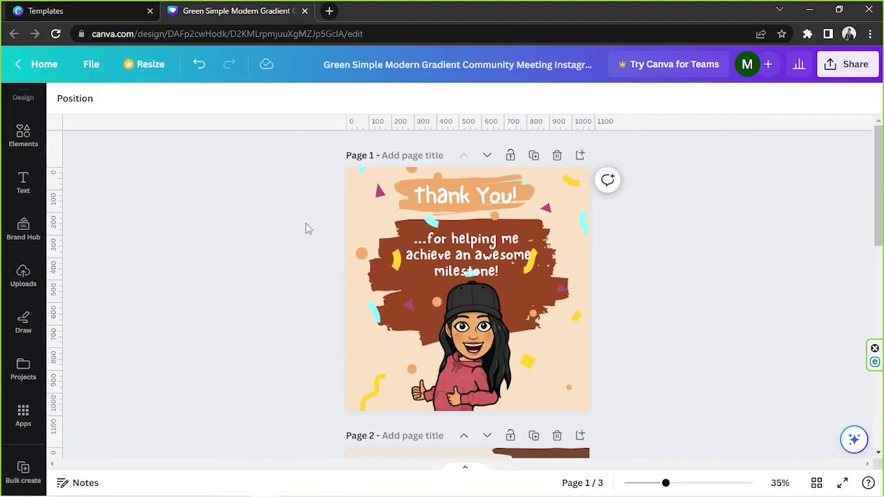
drag(257, 196, 668, 367)
click(668, 366)
scroll(666, 359, down, 2)
scroll(662, 353, down, 2)
scroll(649, 304, down, 1)
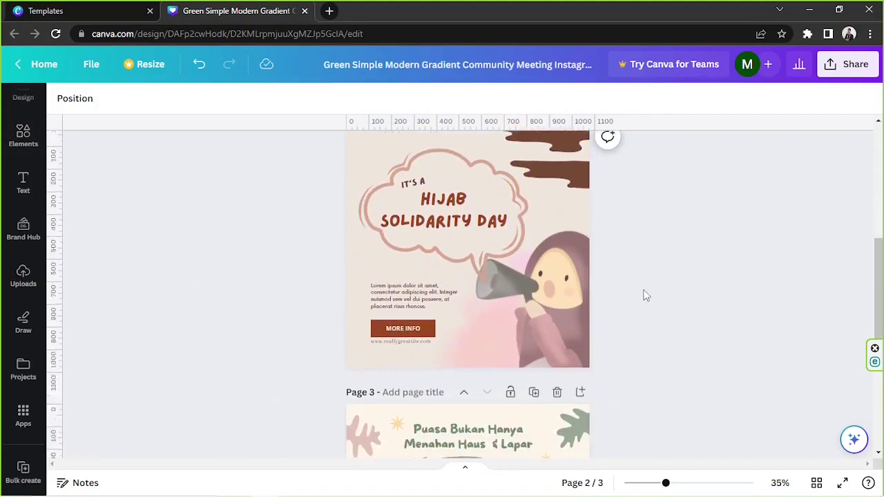
scroll(645, 296, down, 3)
scroll(644, 295, down, 1)
scroll(644, 295, up, 6)
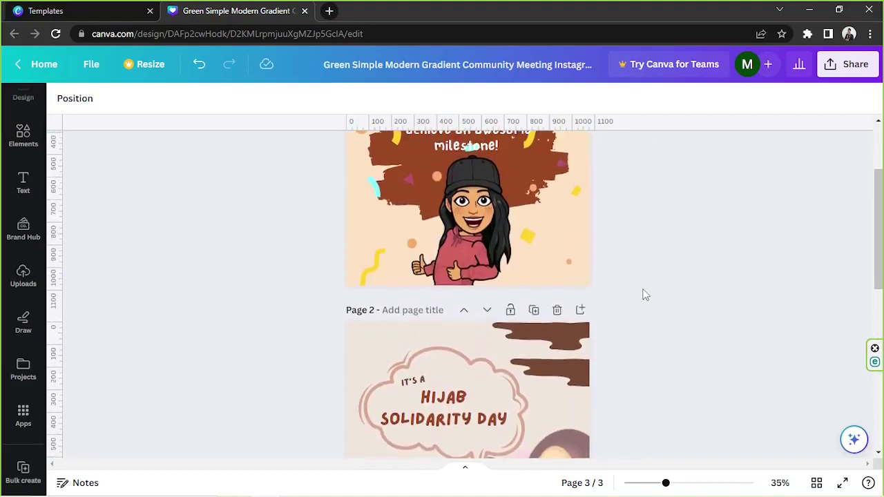
scroll(644, 295, up, 3)
scroll(642, 294, up, 1)
click(475, 326)
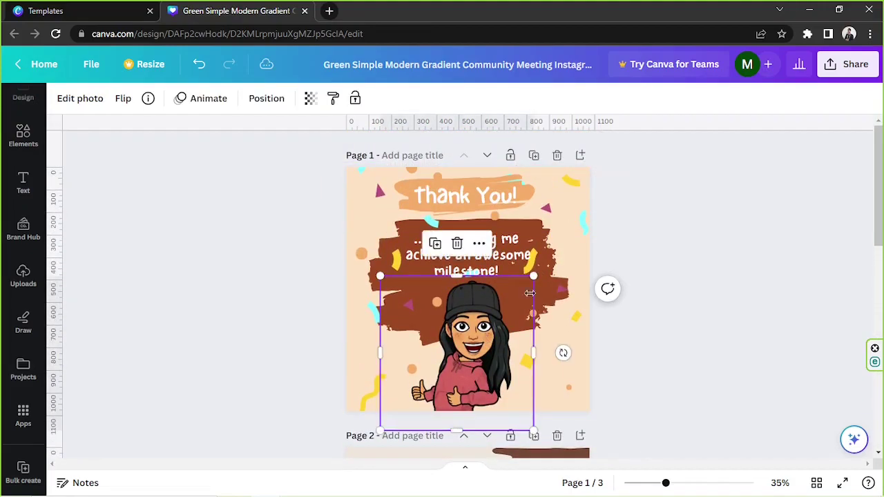
drag(479, 326, 481, 323)
Delete the Hijab Solidarity Day and Ramadan quote pages, leaving only the Thank You page.
scroll(539, 303, down, 2)
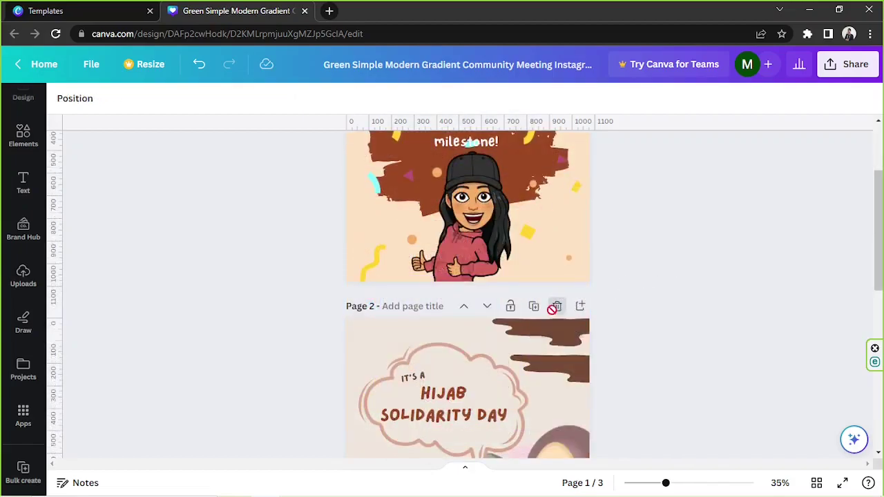
click(555, 307)
scroll(556, 315, down, 1)
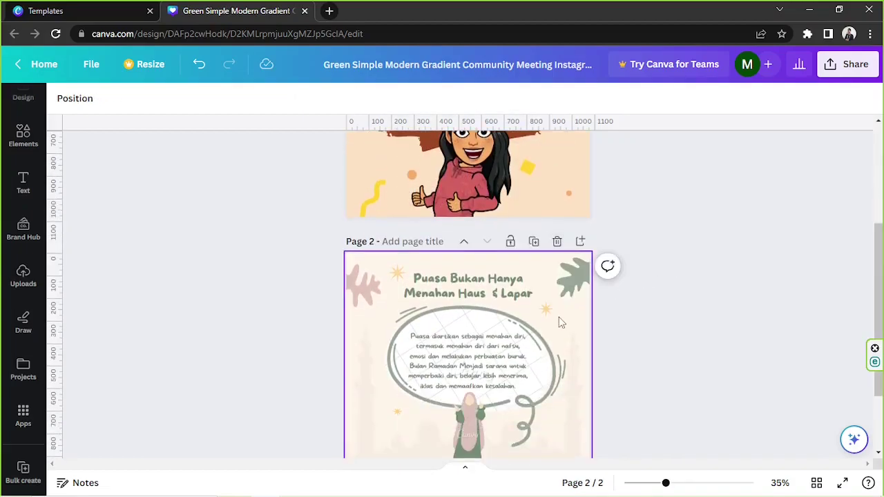
click(557, 242)
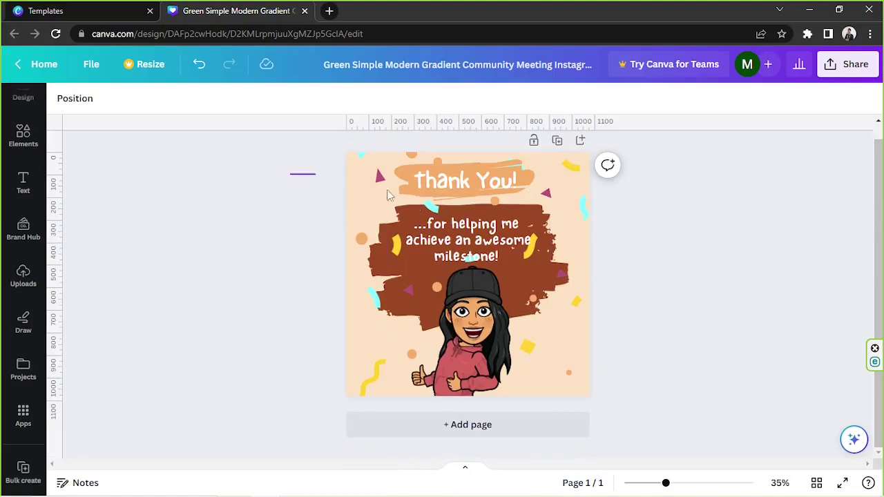
drag(388, 195, 612, 405)
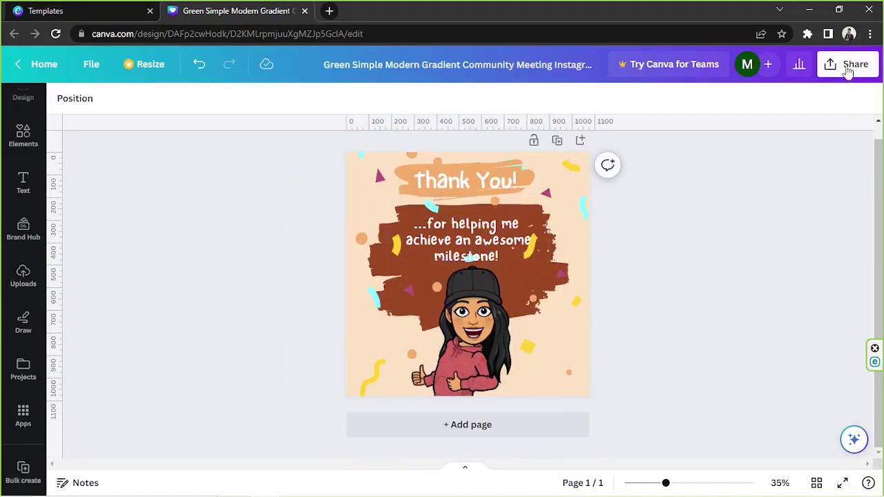
Open the Share panel, browse the Share on social destinations, then return to it.
click(847, 69)
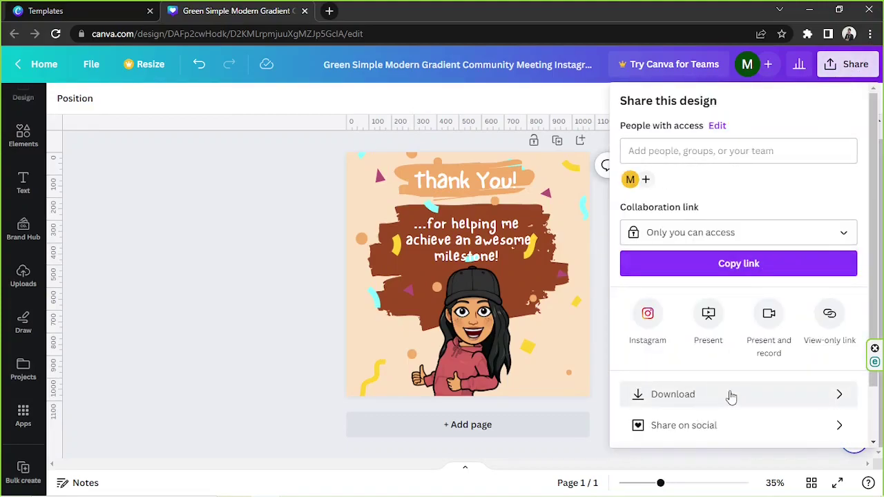
scroll(730, 394, down, 2)
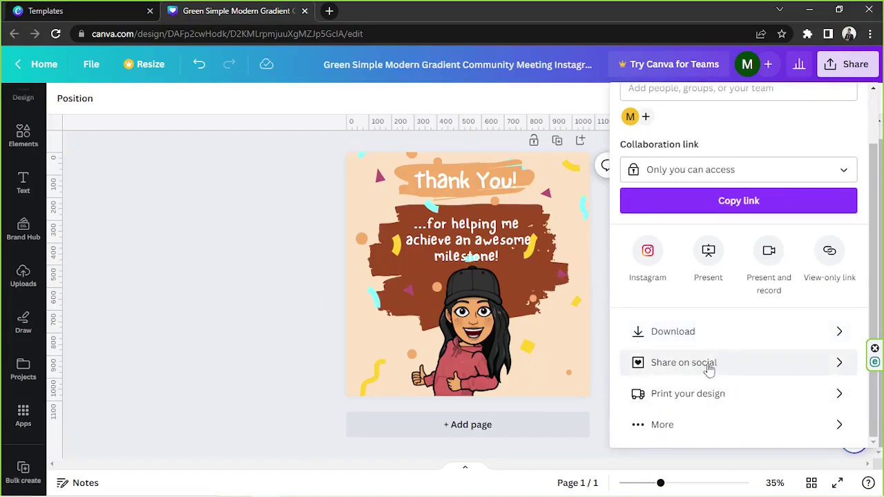
click(729, 369)
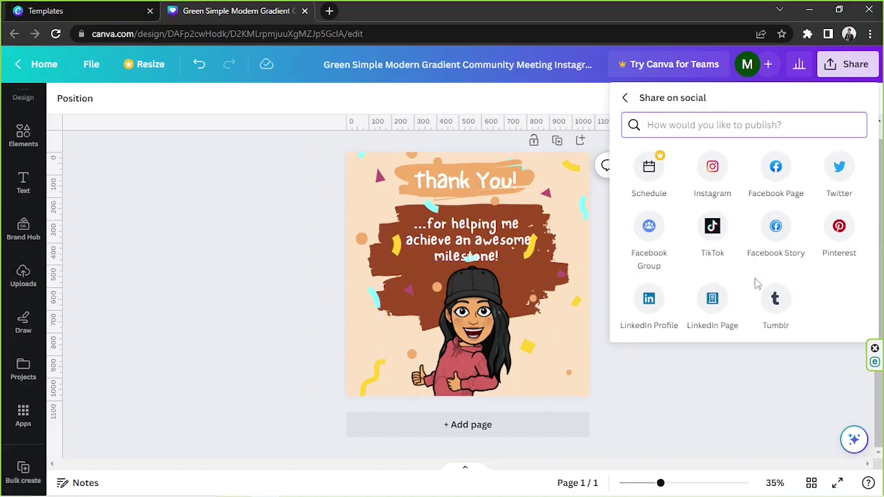
click(624, 98)
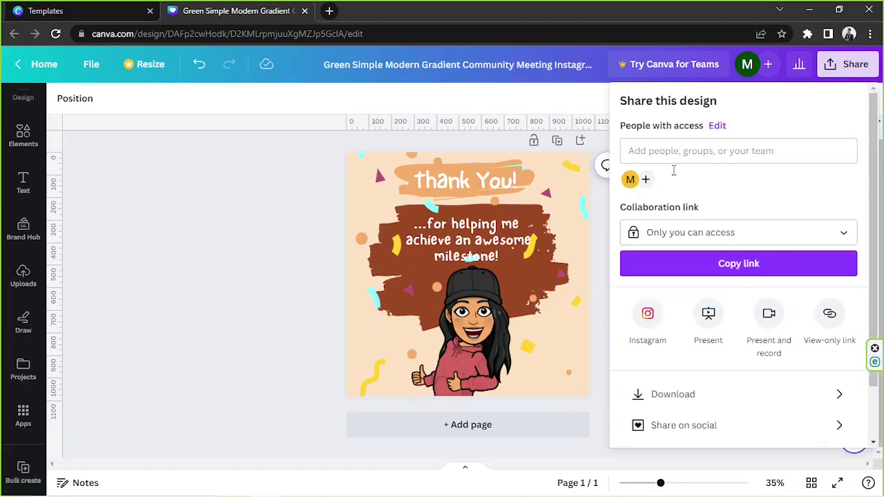
scroll(724, 300, down, 2)
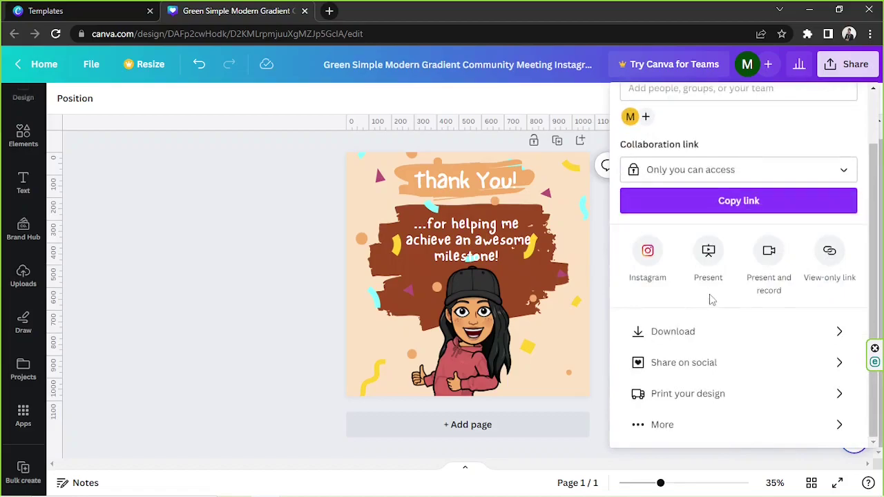
Download the Thank You post as a 1080 × 1080 px PNG file.
click(695, 334)
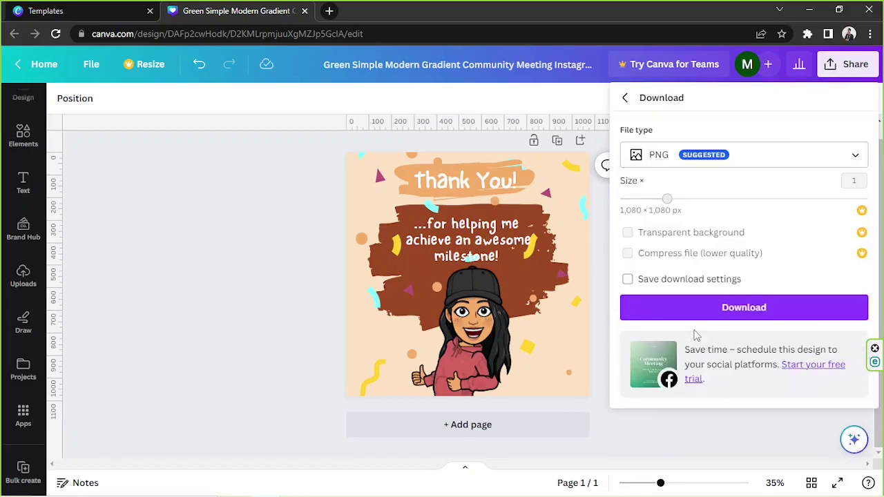
click(750, 166)
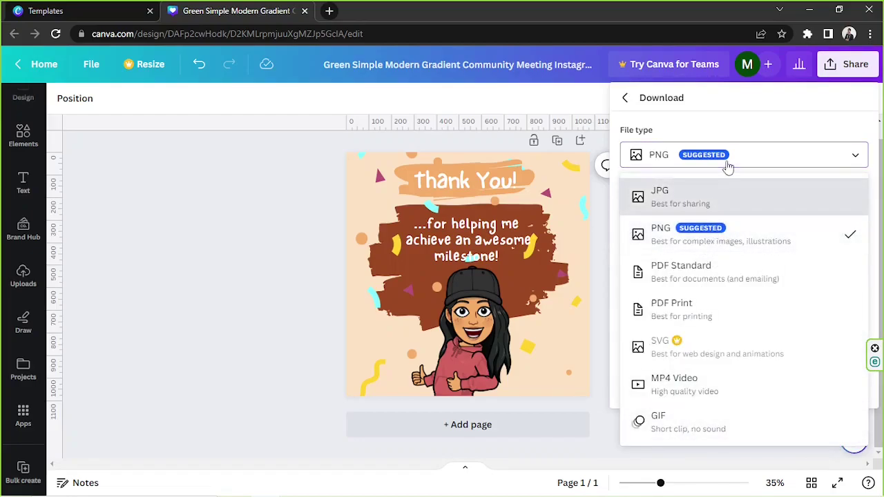
click(728, 165)
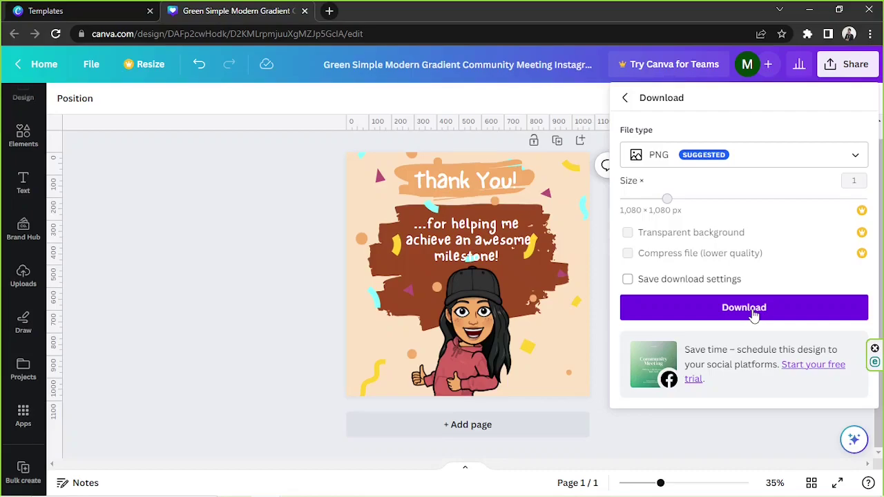
click(293, 312)
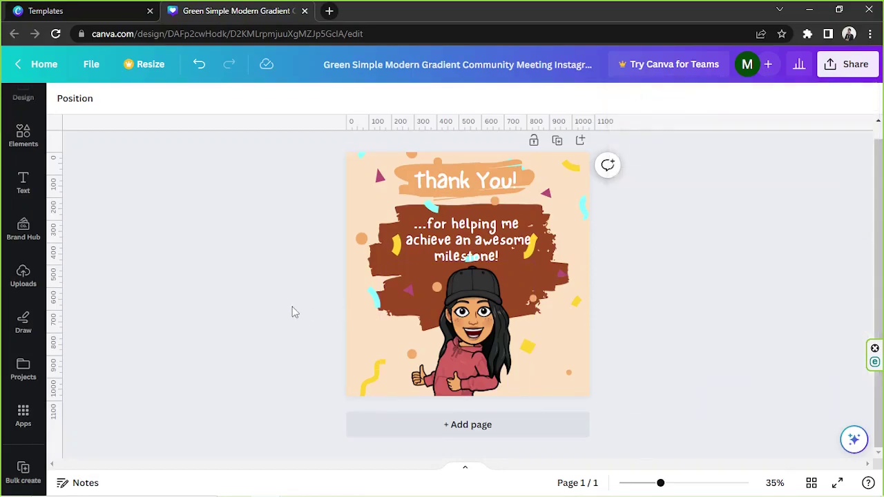